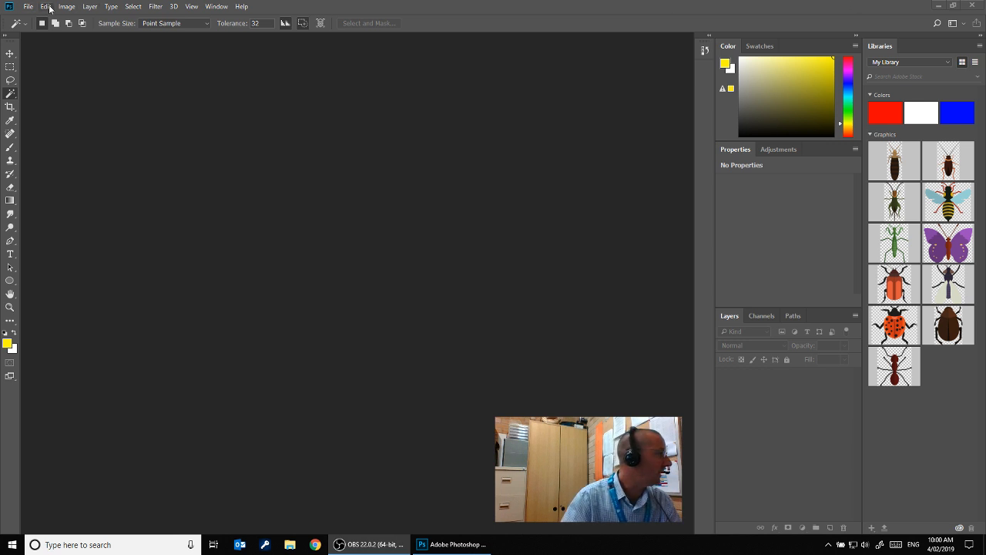
# Open the portrait photo from the recently used files
pyautogui.click(29, 7)
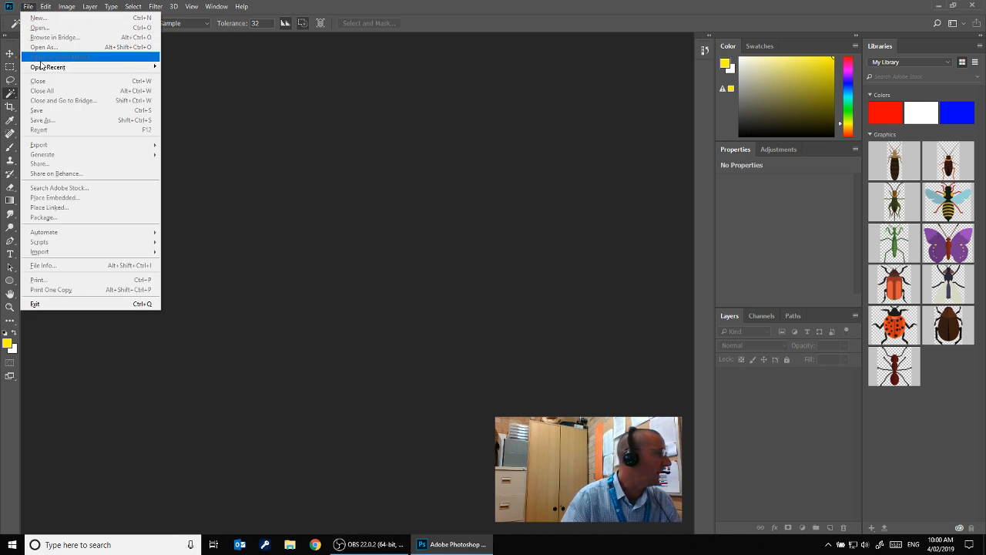
pyautogui.click(284, 119)
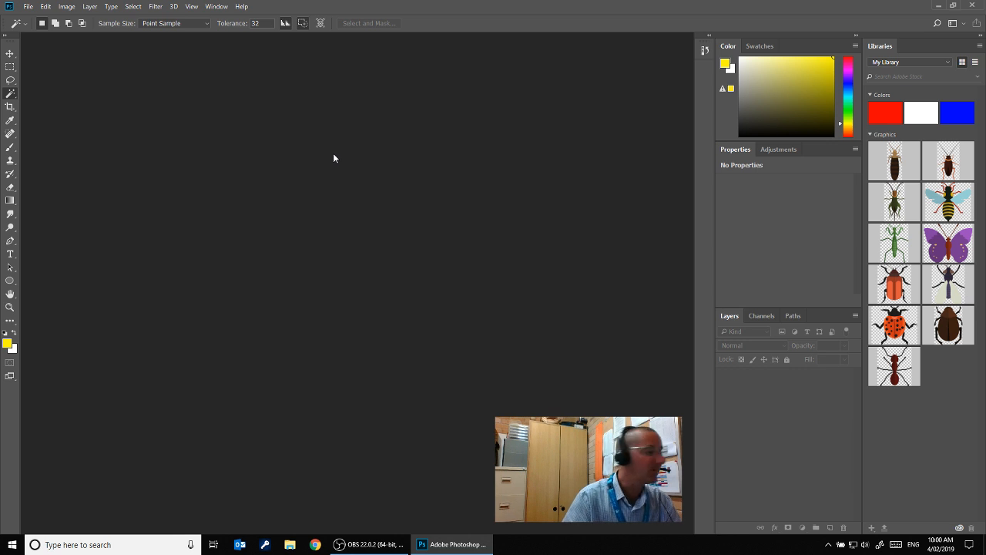
pyautogui.click(28, 7)
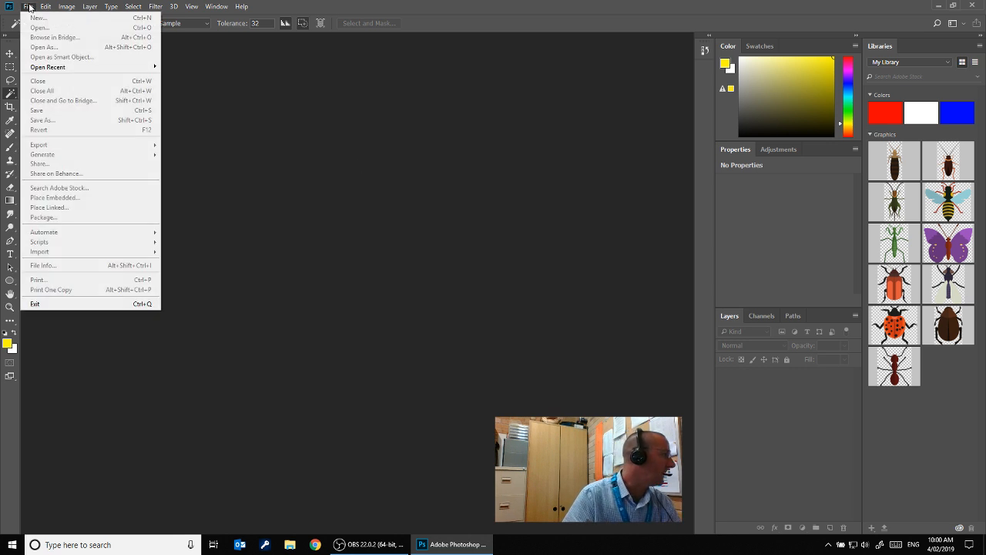
pyautogui.moveTo(137, 67)
pyautogui.click(192, 67)
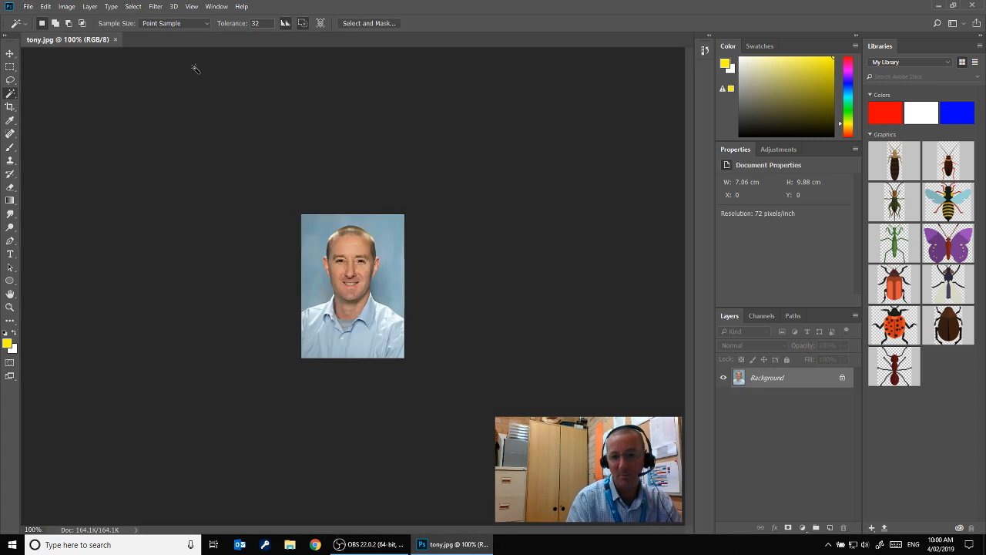
# Select the blue backdrop around the man with the Magic Wand, adding the missed areas to the selection
pyautogui.click(11, 96)
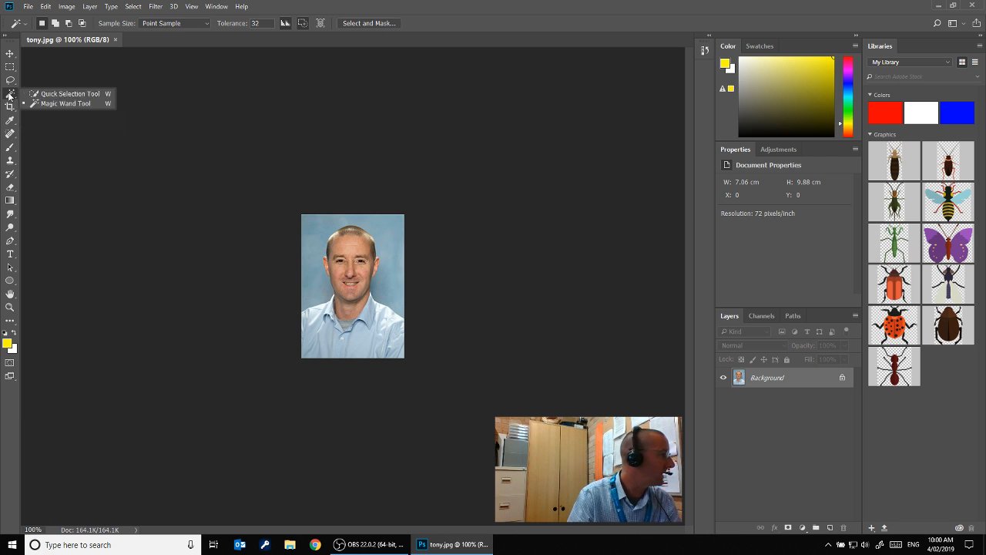
pyautogui.click(66, 103)
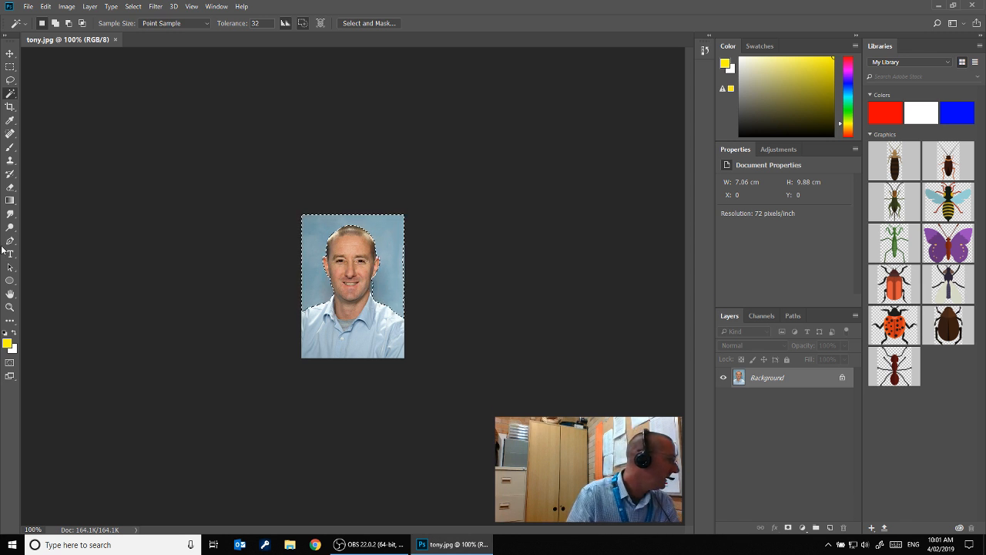
pyautogui.click(10, 307)
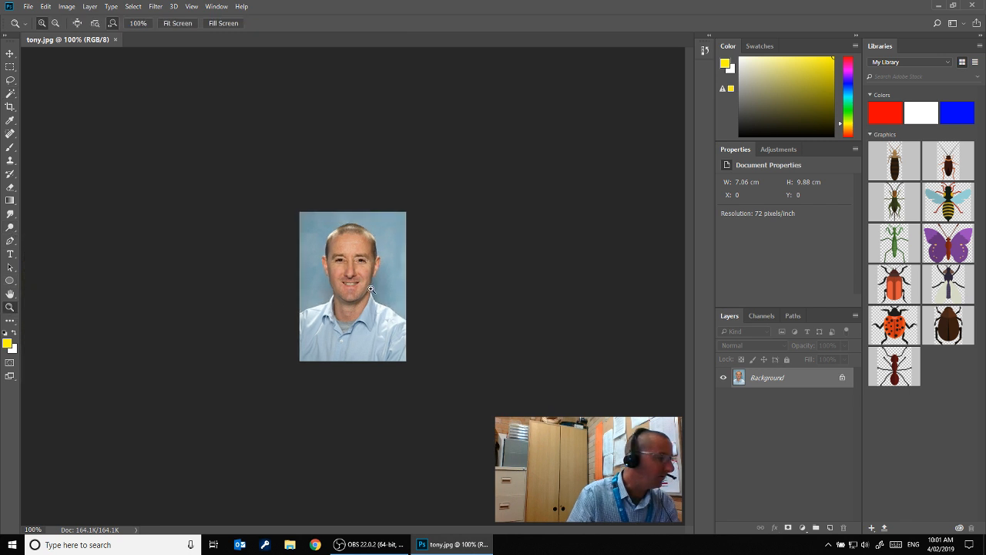
pyautogui.click(379, 296)
pyautogui.click(379, 296)
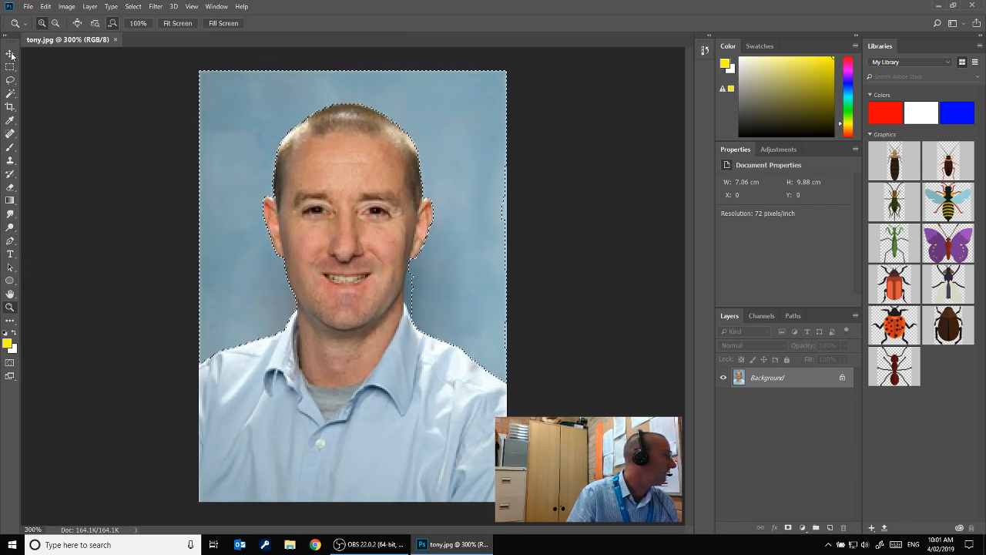
pyautogui.click(10, 94)
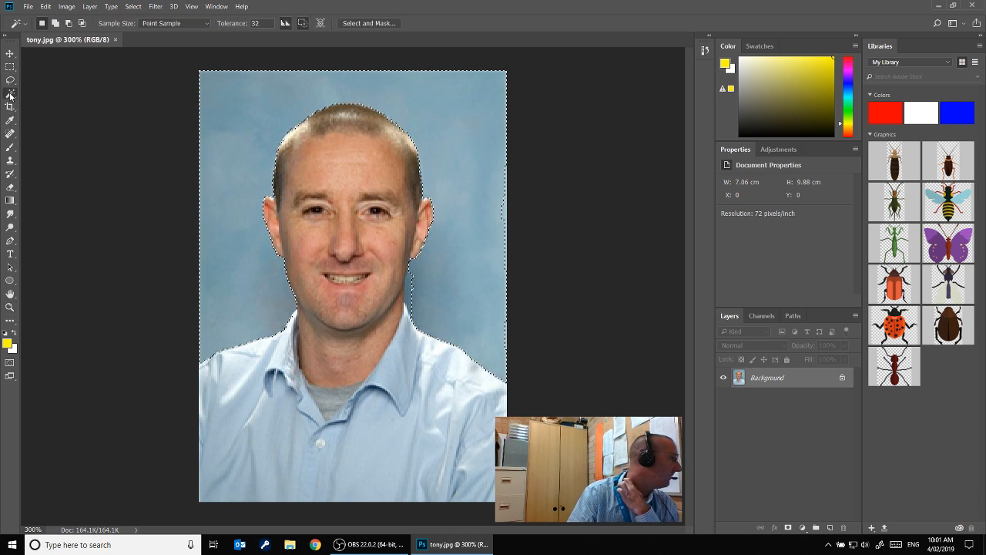
pyautogui.click(55, 24)
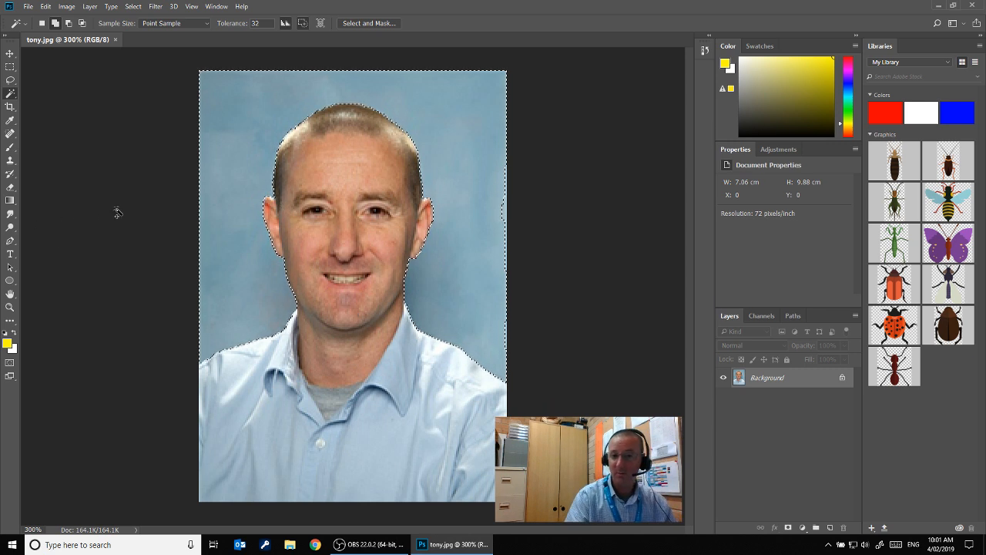
# Convert the locked Background into a regular layer named Face
pyautogui.press('Delete')
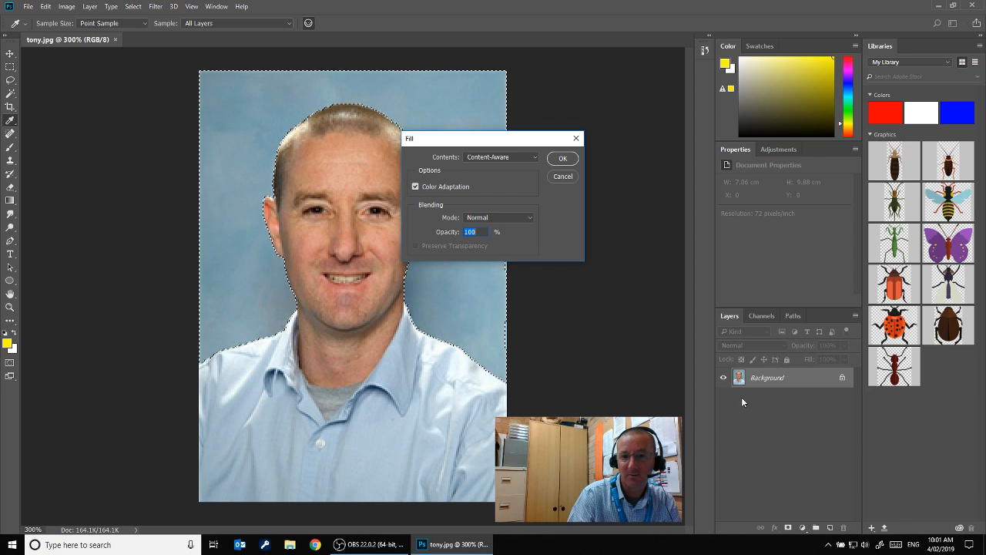
pyautogui.click(562, 177)
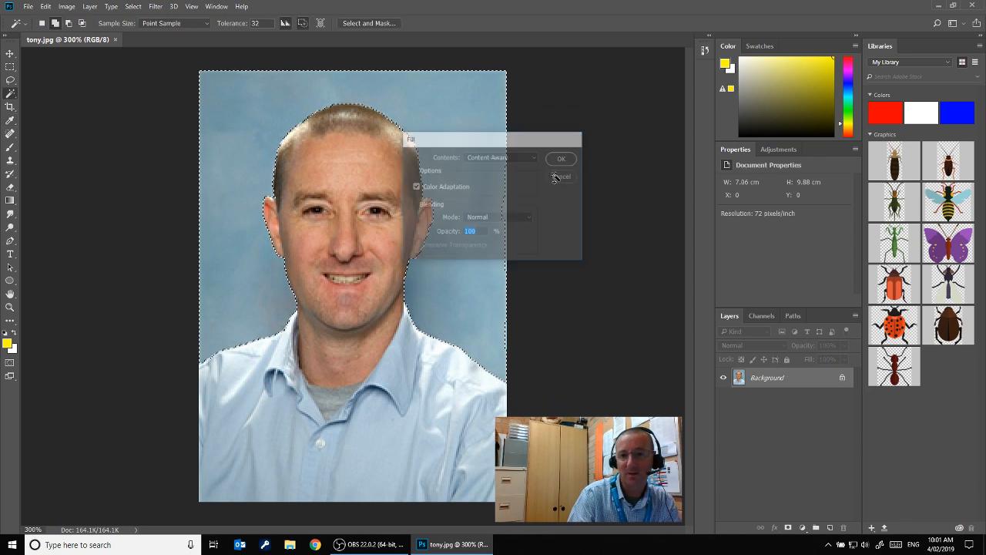
pyautogui.doubleClick(780, 383)
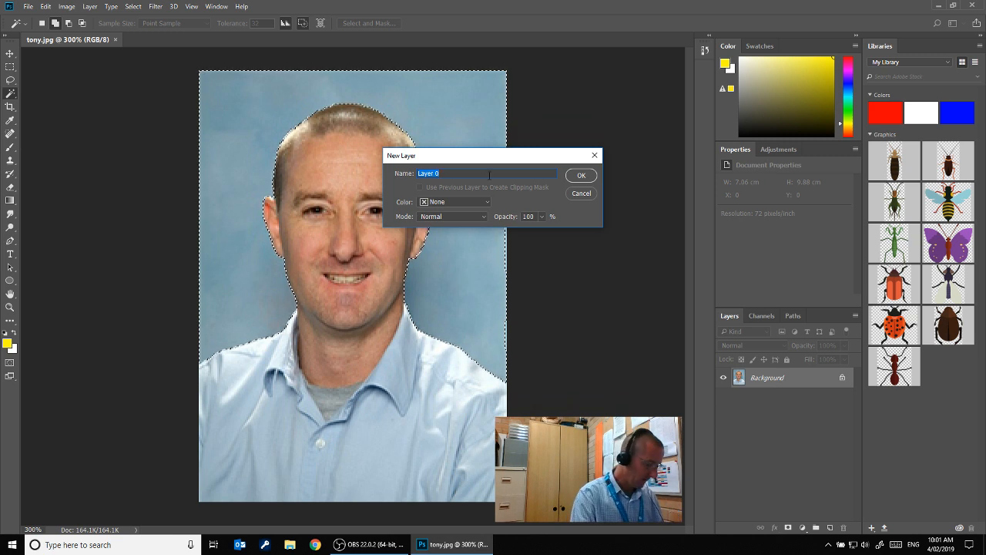
pyautogui.write('Face')
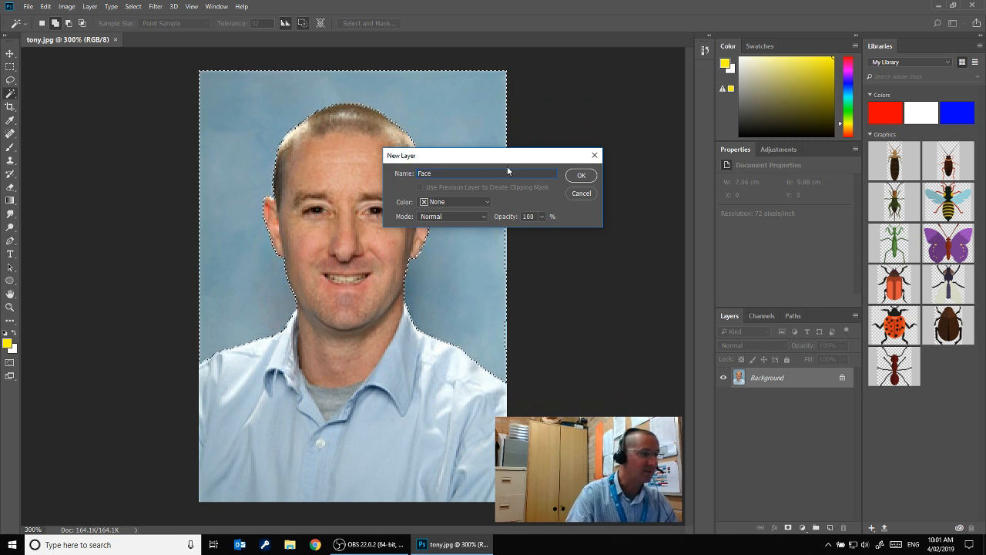
pyautogui.click(582, 176)
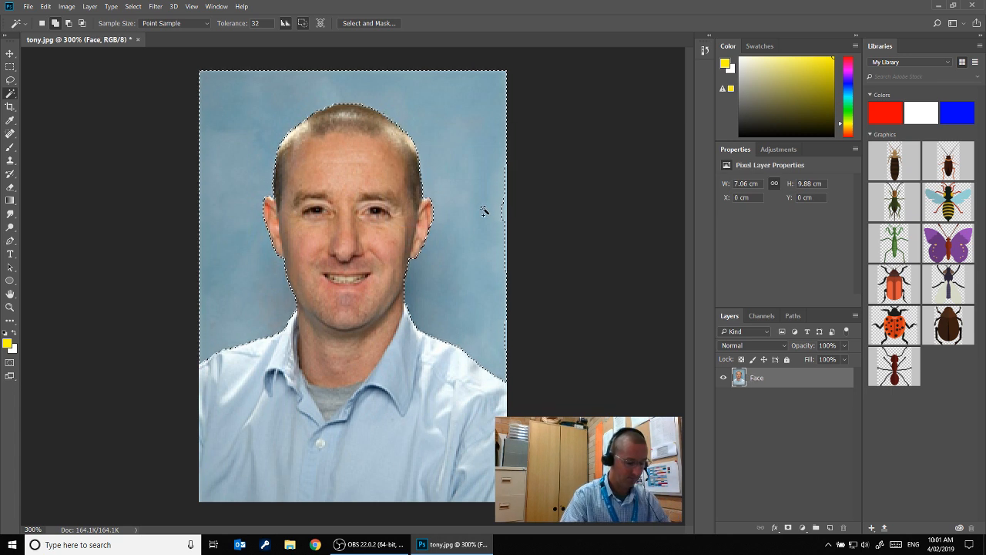
# Delete the selected backdrop and the light blue shirt areas from the Face layer
pyautogui.press('Delete')
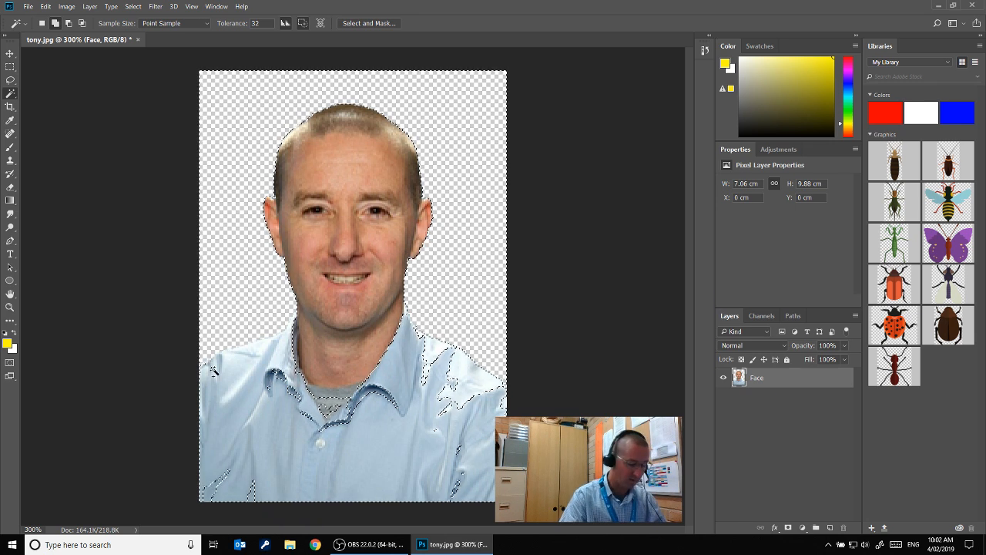
pyautogui.press('Delete')
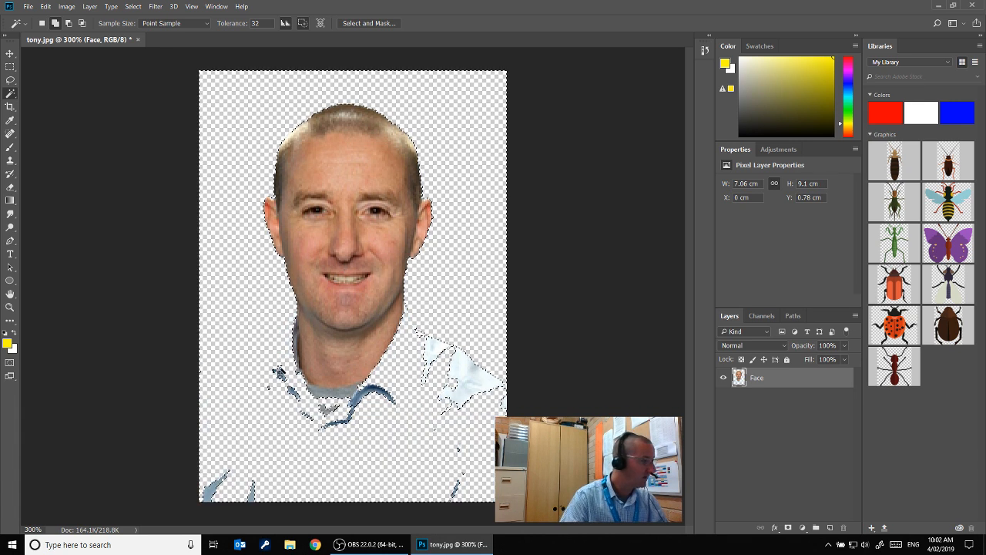
# Clear the selection and erase the leftover shirt and collar fragments with the Eraser at 23 px
pyautogui.click(10, 189)
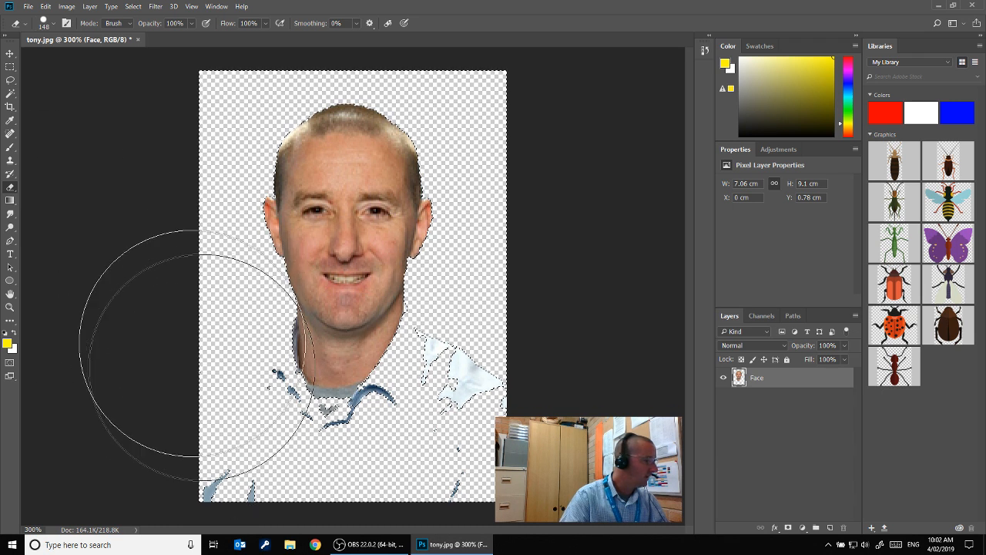
pyautogui.click(53, 23)
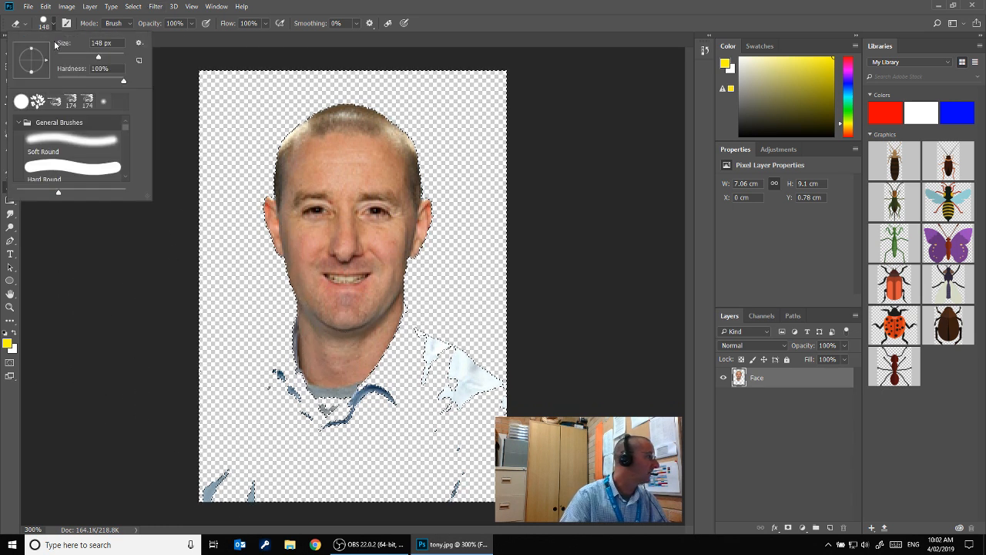
pyautogui.moveTo(100, 58); pyautogui.dragTo(65, 59)
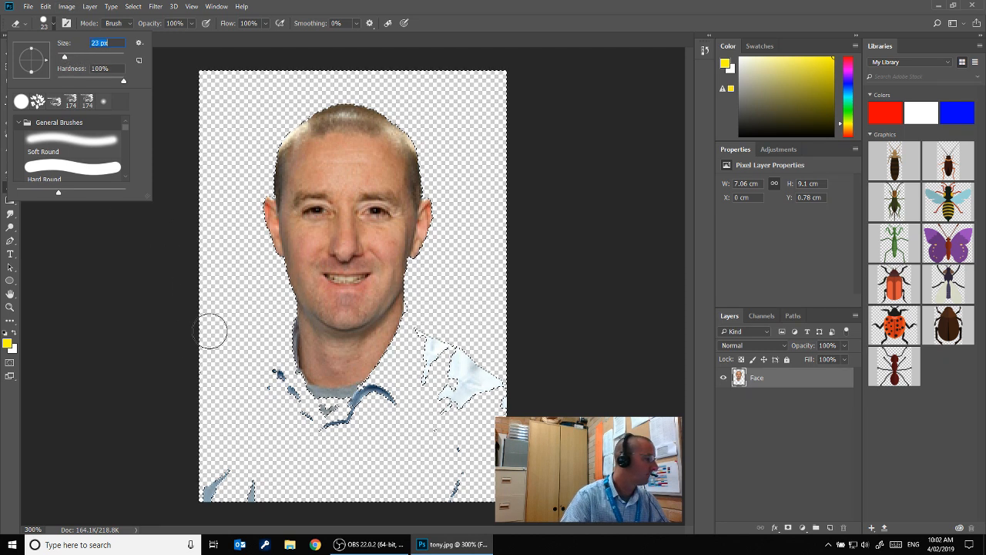
pyautogui.click(251, 358)
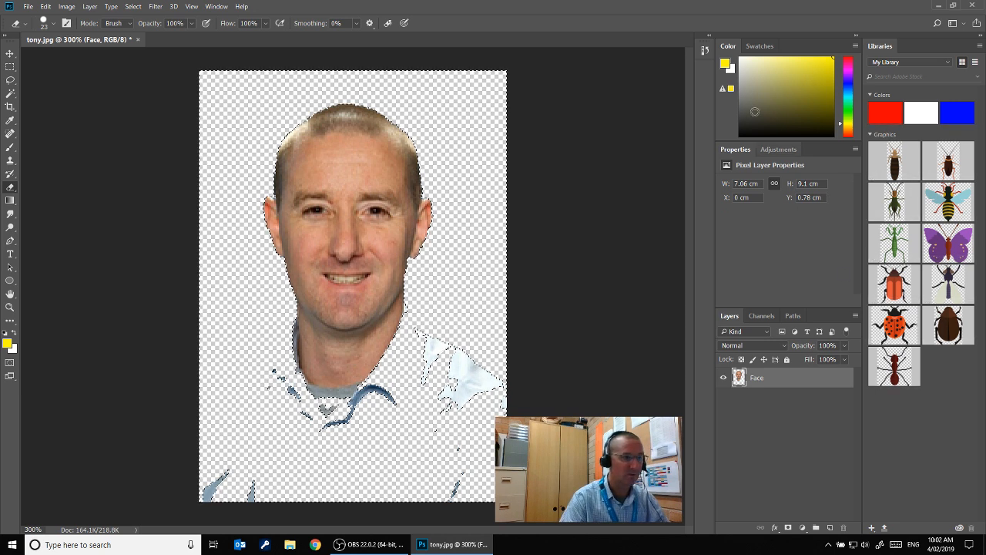
pyautogui.click(133, 6)
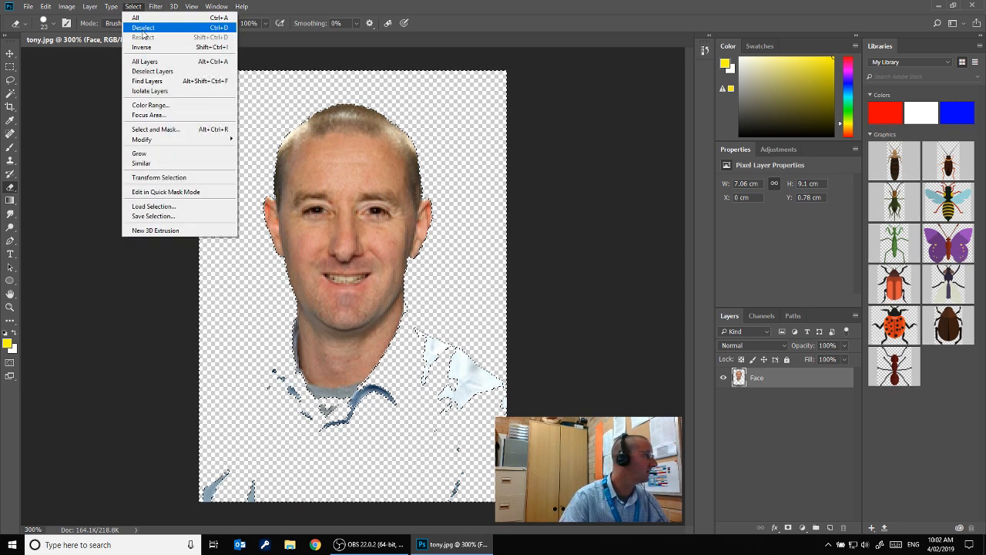
pyautogui.click(146, 31)
pyautogui.moveTo(275, 382)
pyautogui.mouseDown()
pyautogui.moveTo(291, 417)
pyautogui.moveTo(323, 426)
pyautogui.moveTo(333, 418)
pyautogui.moveTo(311, 419)
pyautogui.moveTo(362, 420)
pyautogui.moveTo(393, 397)
pyautogui.moveTo(303, 404)
pyautogui.moveTo(274, 325)
pyautogui.mouseUp()
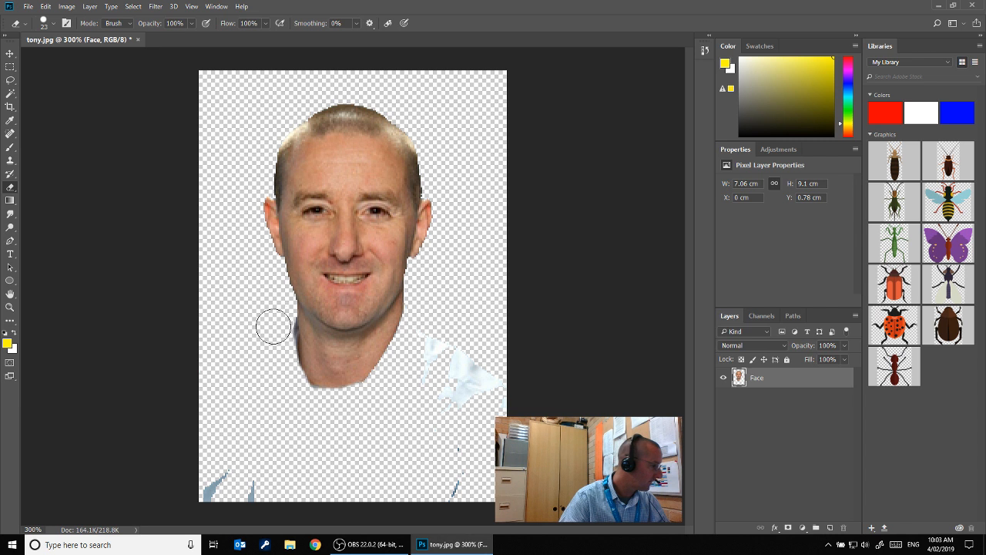
pyautogui.moveTo(213, 472)
pyautogui.mouseDown()
pyautogui.moveTo(269, 481)
pyautogui.moveTo(278, 489)
pyautogui.moveTo(240, 495)
pyautogui.moveTo(455, 478)
pyautogui.mouseUp()
pyautogui.moveTo(432, 383)
pyautogui.mouseDown()
pyautogui.moveTo(426, 342)
pyautogui.moveTo(439, 331)
pyautogui.moveTo(444, 378)
pyautogui.moveTo(460, 383)
pyautogui.moveTo(464, 345)
pyautogui.moveTo(465, 422)
pyautogui.moveTo(482, 368)
pyautogui.mouseUp()
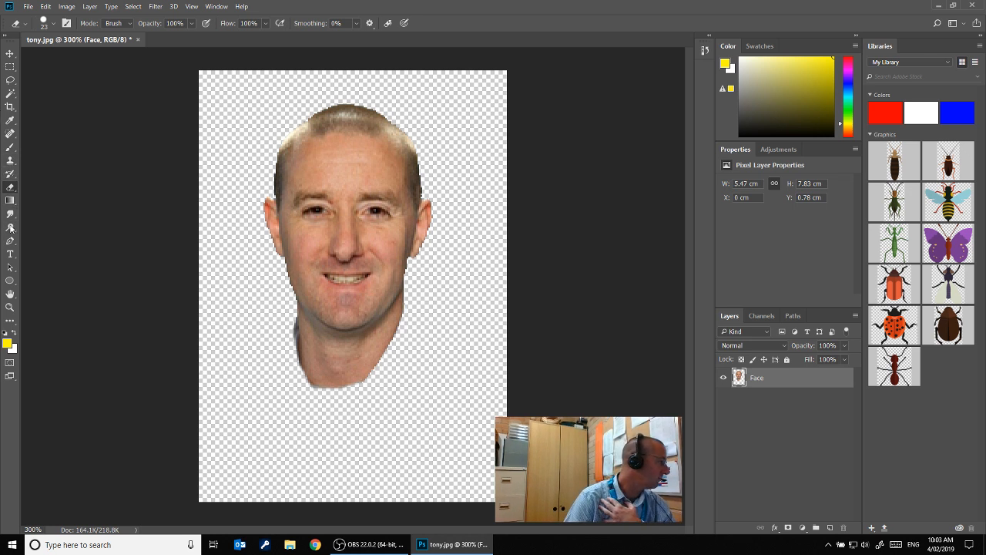
# Darken the area around the man's left eye with the Burn tool, using Midtones at 50% exposure
pyautogui.click(10, 228)
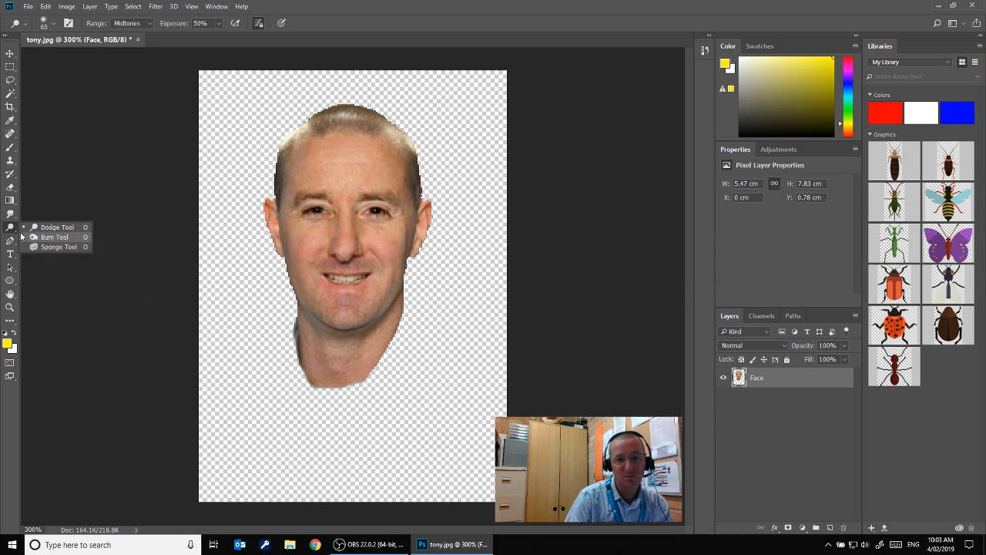
pyautogui.click(53, 236)
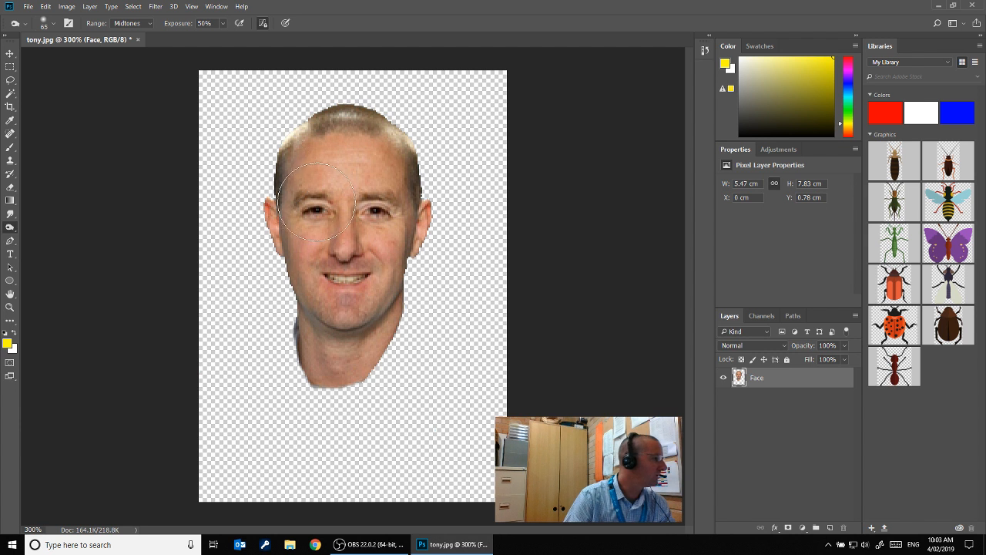
pyautogui.click(373, 209)
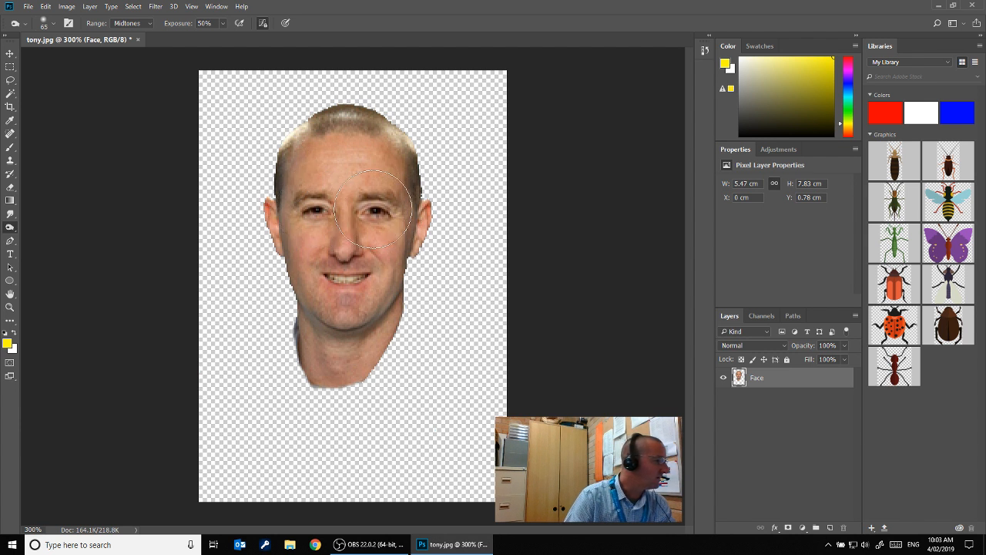
pyautogui.moveTo(373, 208); pyautogui.dragTo(373, 208)
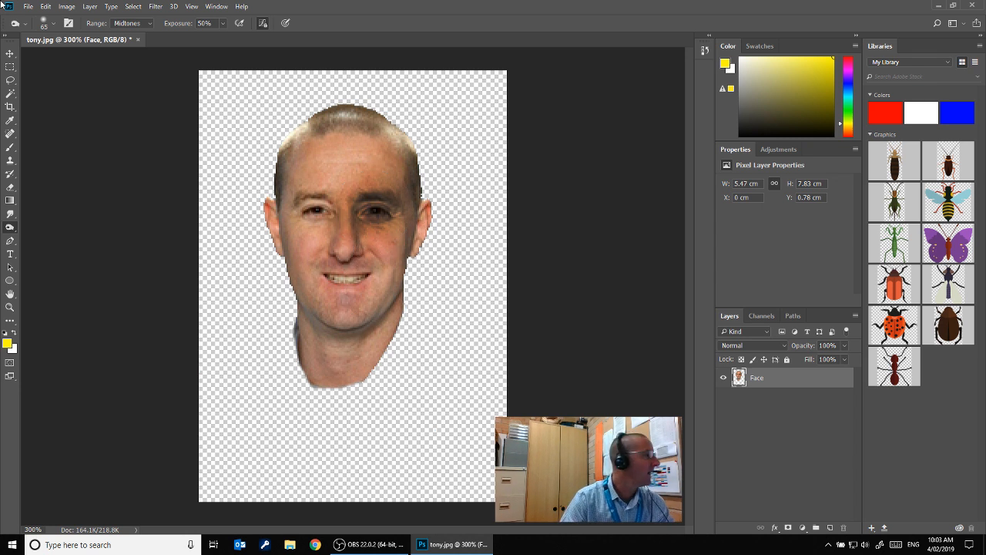
# Set the Burn tool's brush size to 34 px
pyautogui.click(51, 25)
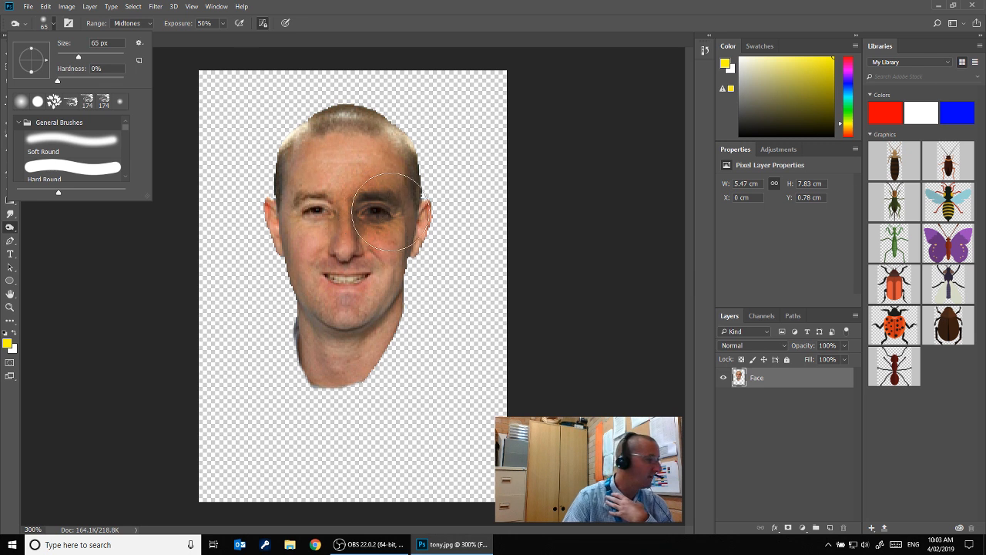
pyautogui.moveTo(80, 61); pyautogui.dragTo(69, 62)
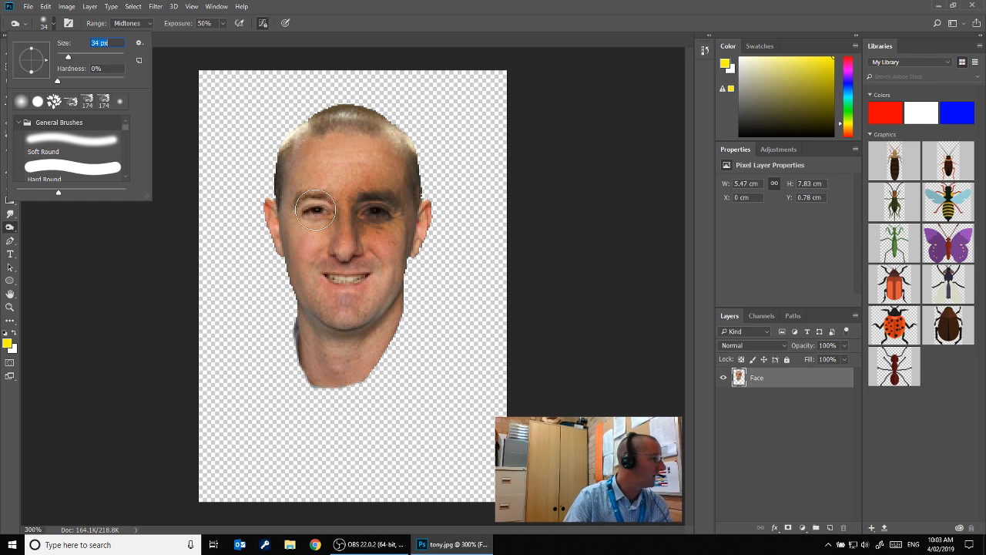
pyautogui.click(68, 299)
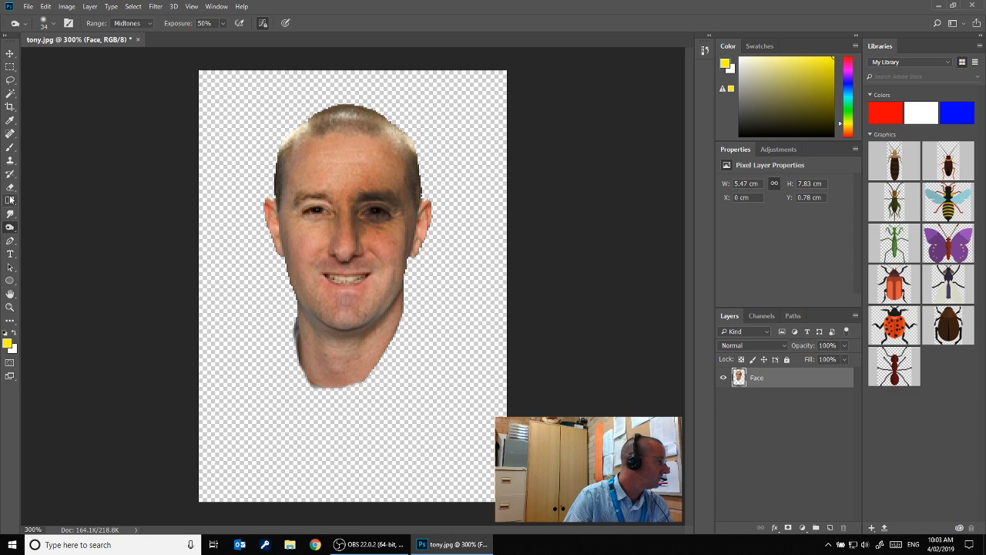
pyautogui.click(10, 146)
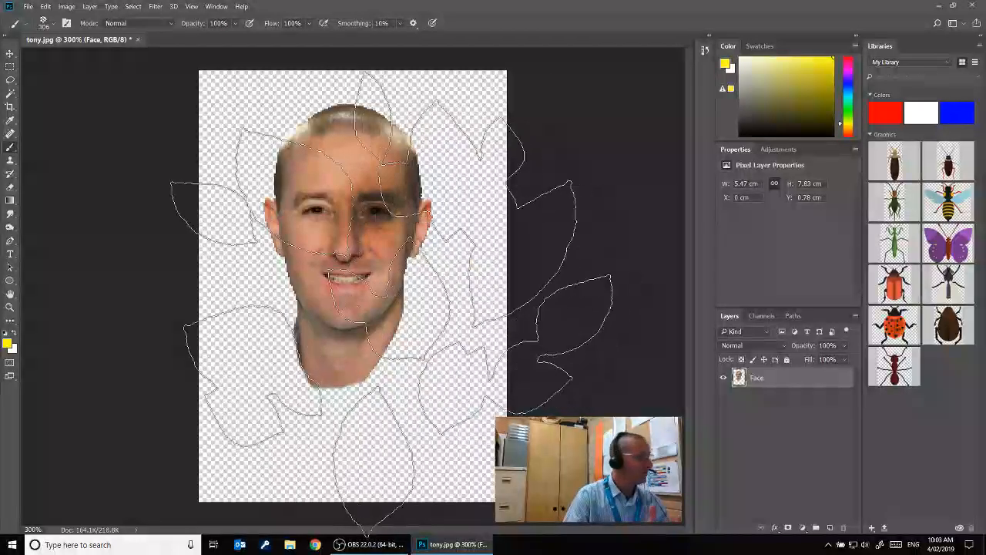
pyautogui.click(49, 28)
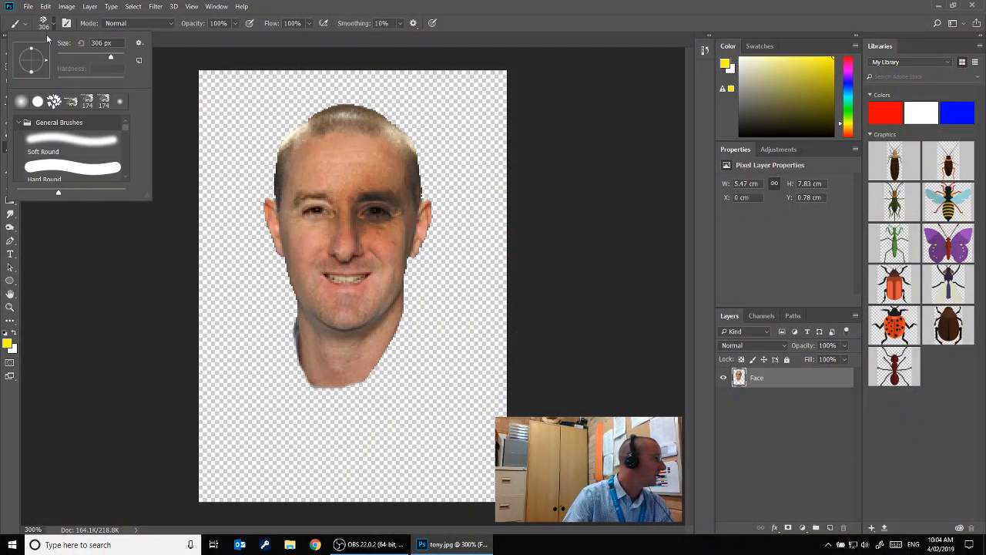
pyautogui.click(52, 26)
pyautogui.click(53, 26)
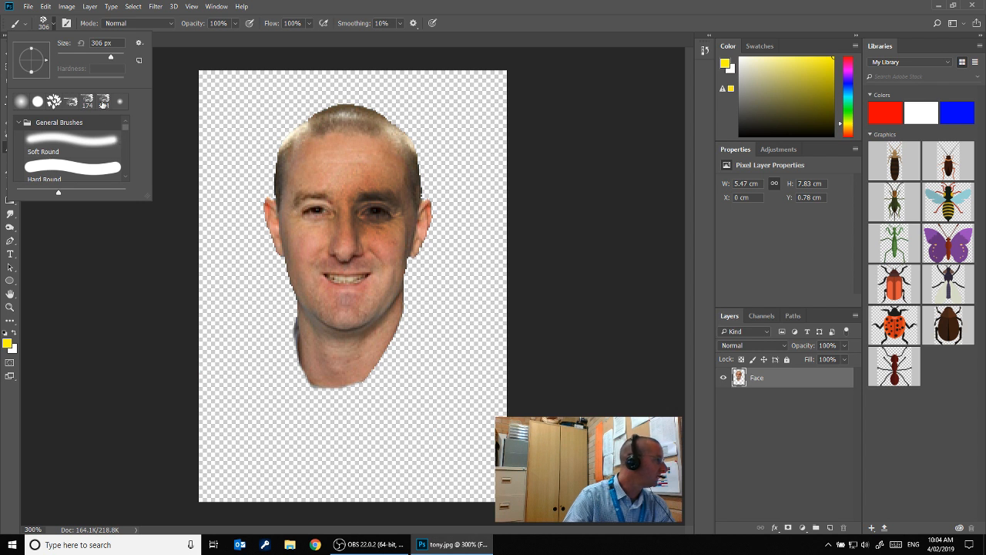
pyautogui.press('e')
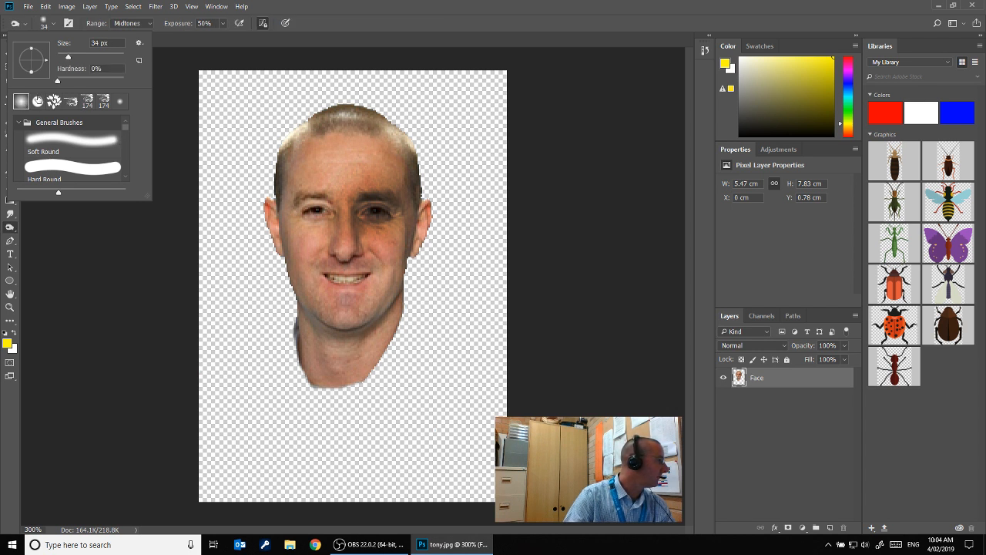
# Set the Eraser to the Soft Round brush tip at 10 px with 0% hardness
pyautogui.click(38, 101)
pyautogui.click(62, 141)
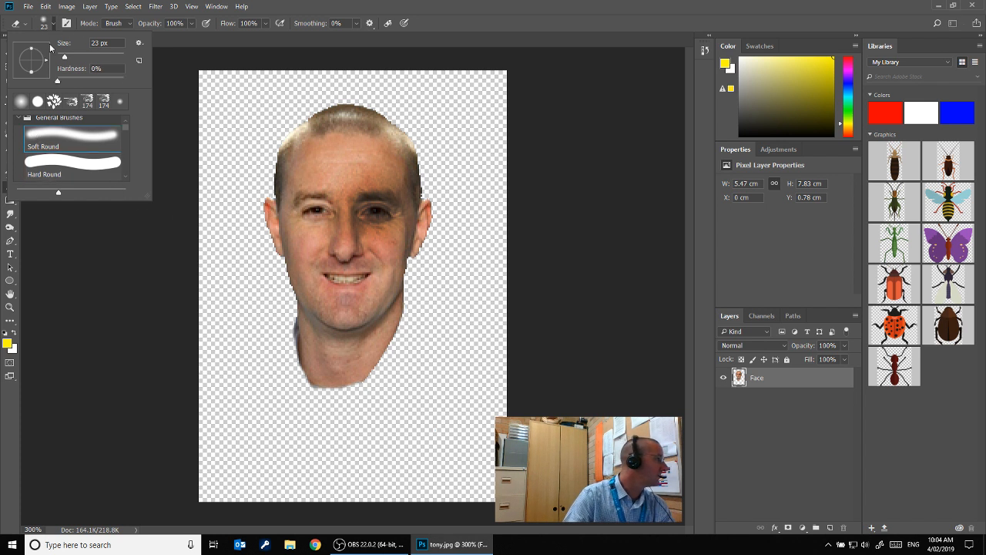
pyautogui.moveTo(63, 59); pyautogui.dragTo(61, 58)
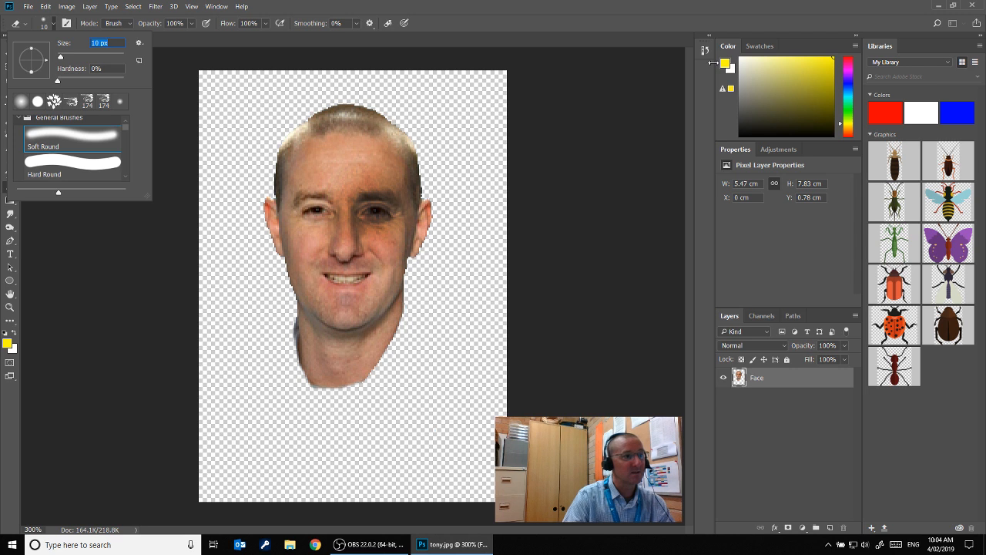
# Set the foreground colour to magenta (ff00f0), then try a single Eraser dab at the corner of the mouth and undo it
pyautogui.click(729, 67)
pyautogui.click(401, 128)
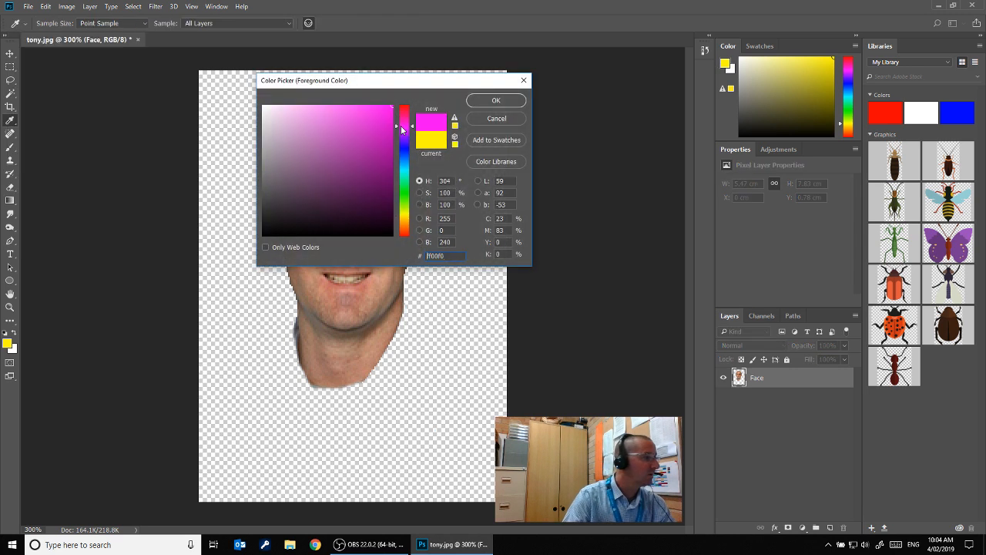
pyautogui.click(496, 100)
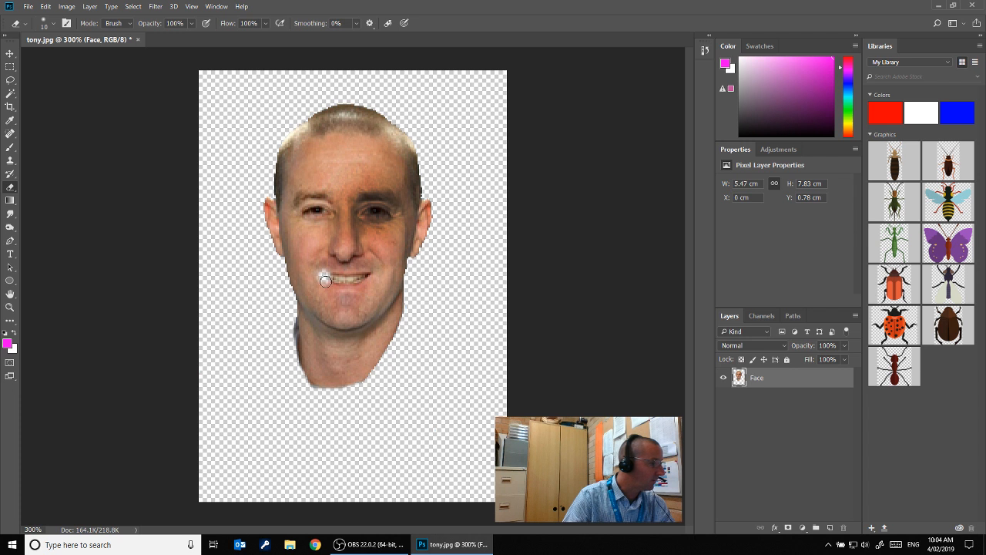
pyautogui.click(325, 279)
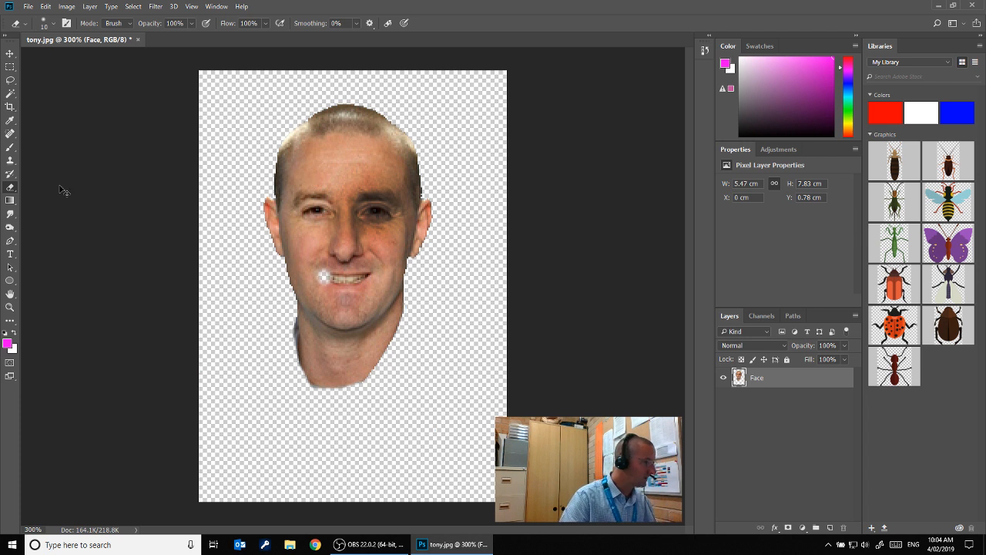
pyautogui.hotkey('ctrl', 'z')
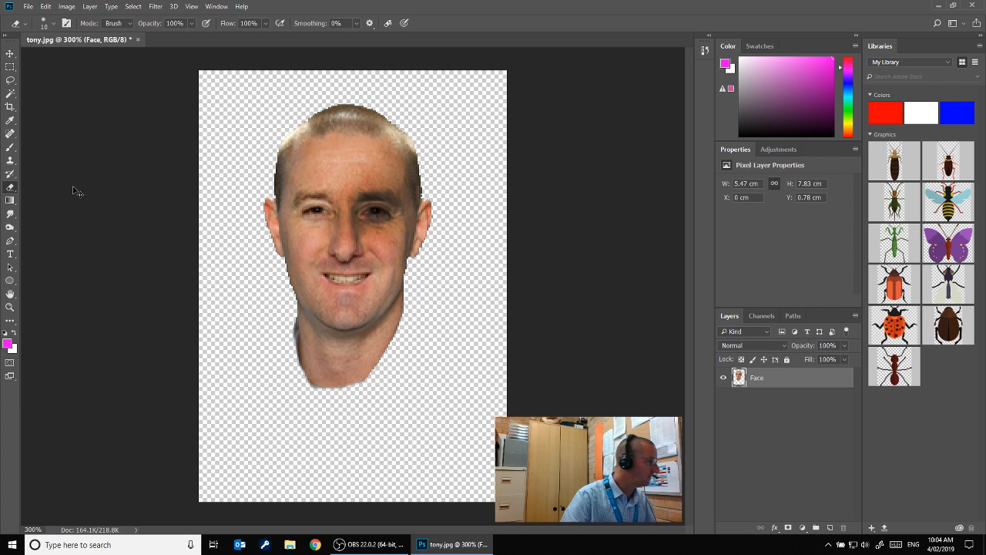
# Paint a solid magenta patch over the mouth on the Face layer with the Brush tool, using a 10 px Hard Round tip
pyautogui.click(9, 149)
pyautogui.click(53, 23)
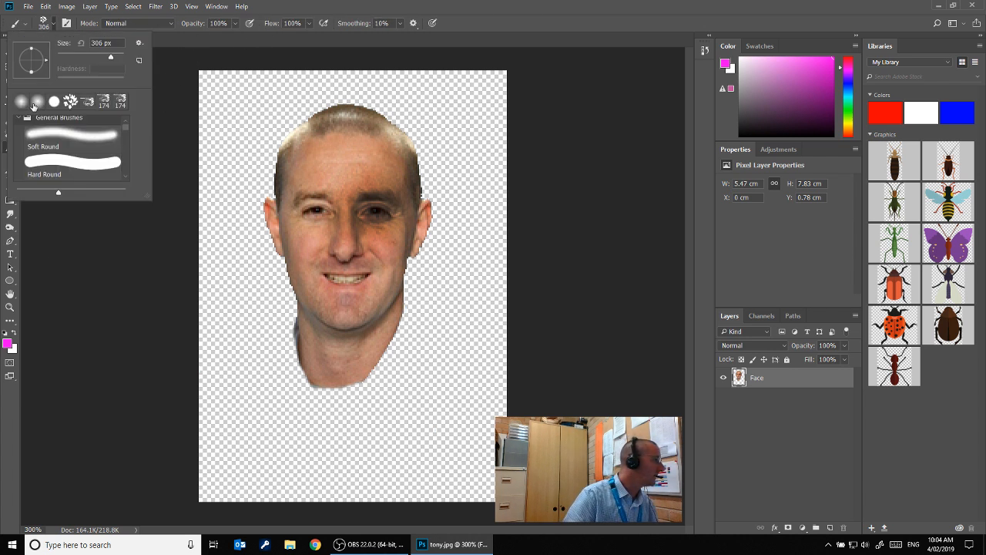
pyautogui.click(72, 163)
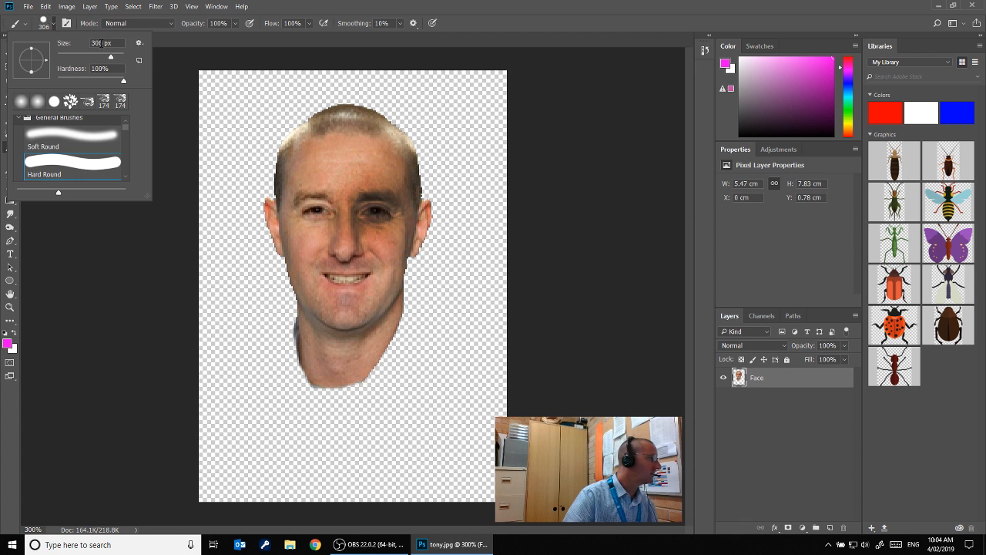
pyautogui.click(68, 60)
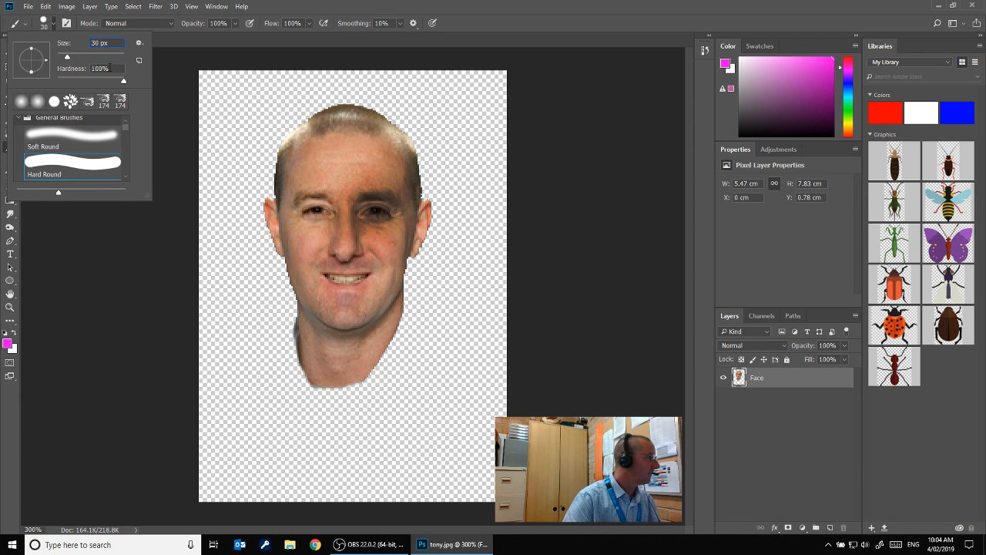
pyautogui.click(110, 67)
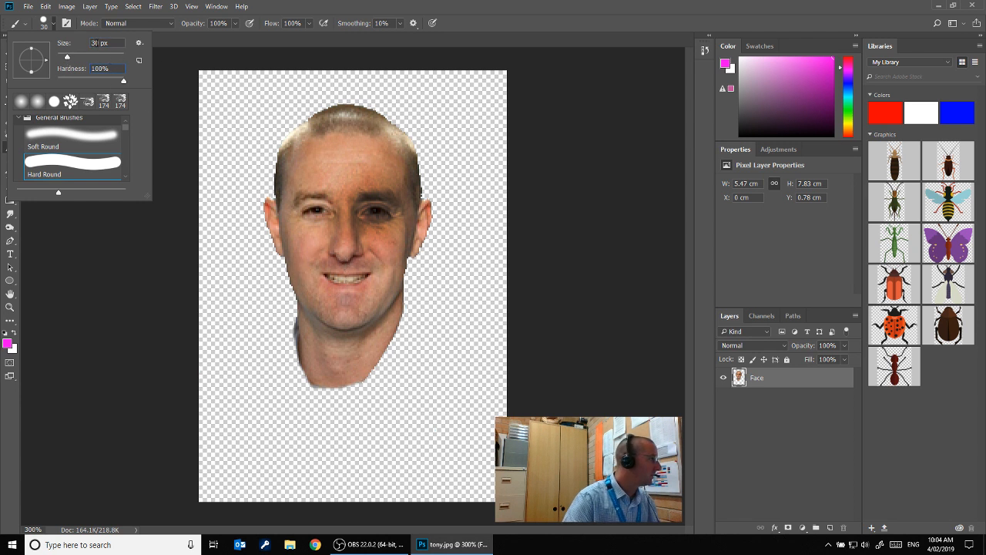
pyautogui.moveTo(99, 43); pyautogui.dragTo(87, 45)
pyautogui.write('10')
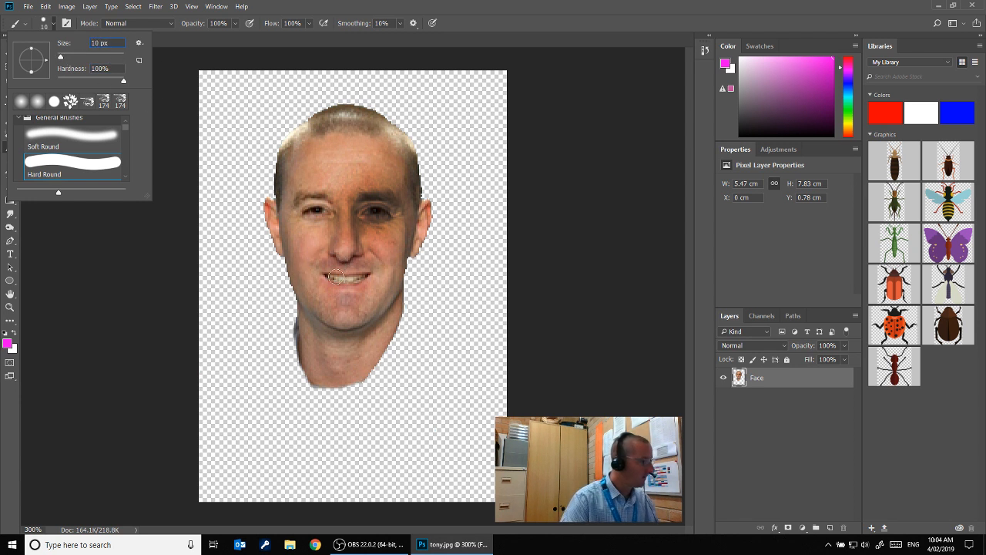
pyautogui.press('Return')
pyautogui.moveTo(316, 278)
pyautogui.mouseDown()
pyautogui.moveTo(361, 289)
pyautogui.moveTo(375, 273)
pyautogui.moveTo(318, 270)
pyautogui.mouseUp()
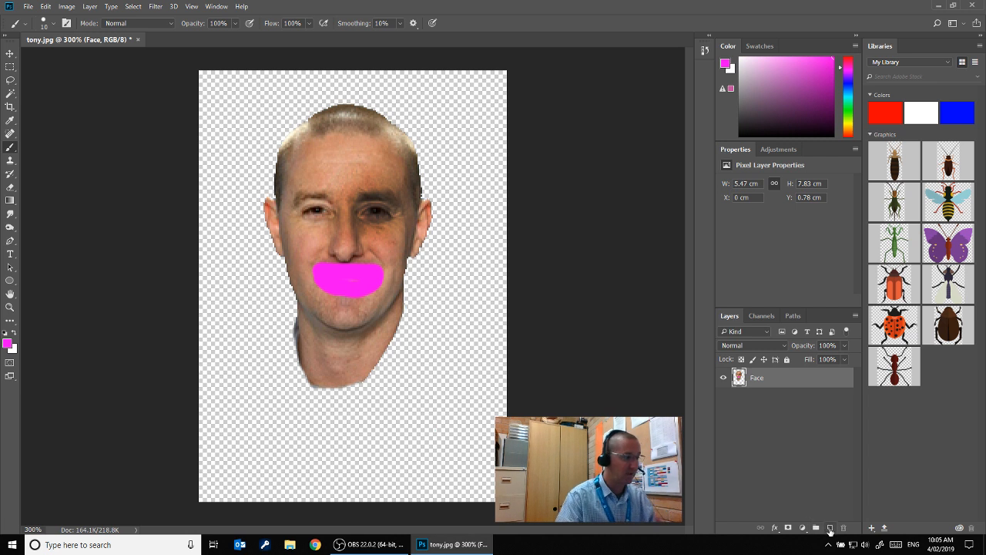
# Start the Liquify filter on the Face layer and enlarge the eyes with the Bloat tool at brush size 25
pyautogui.click(155, 6)
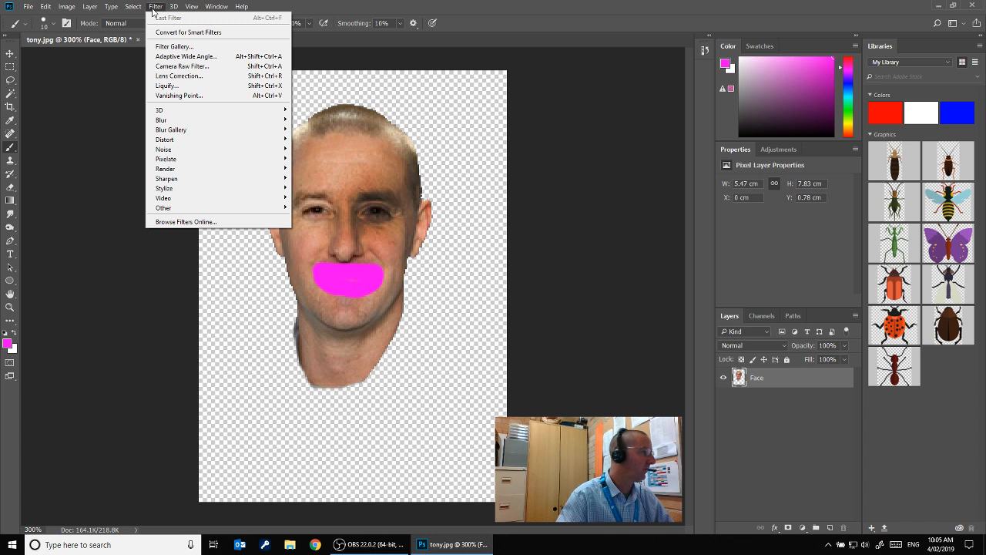
pyautogui.click(167, 86)
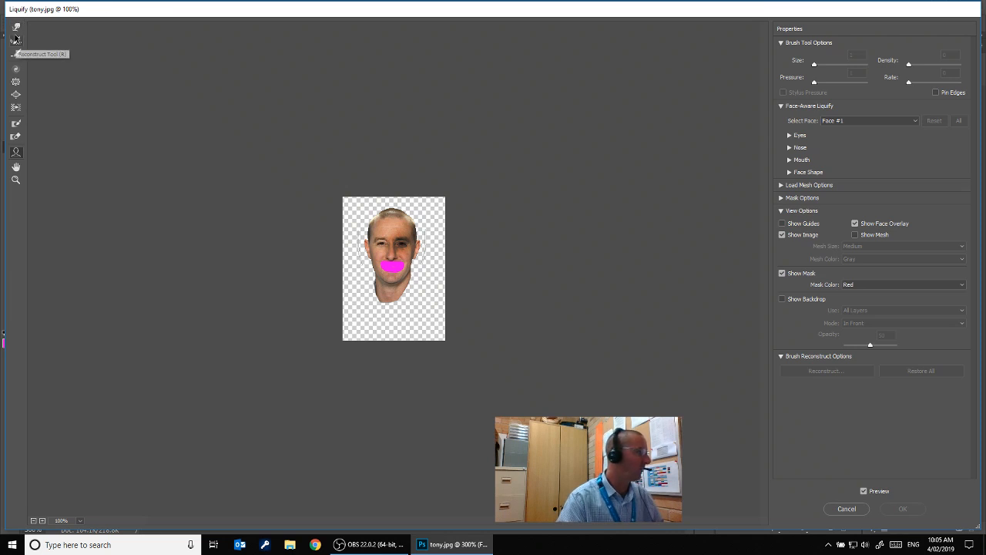
pyautogui.click(16, 95)
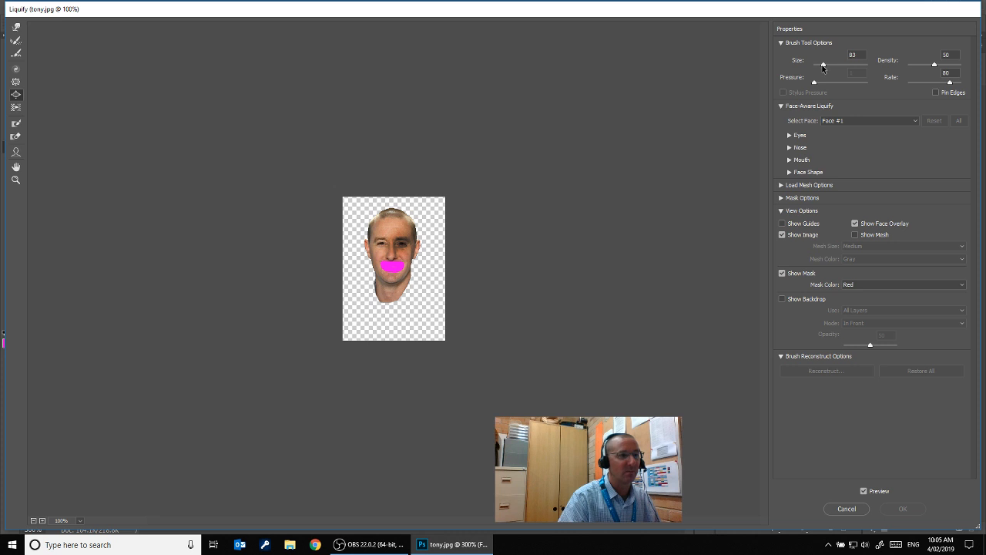
pyautogui.moveTo(822, 68); pyautogui.dragTo(815, 68)
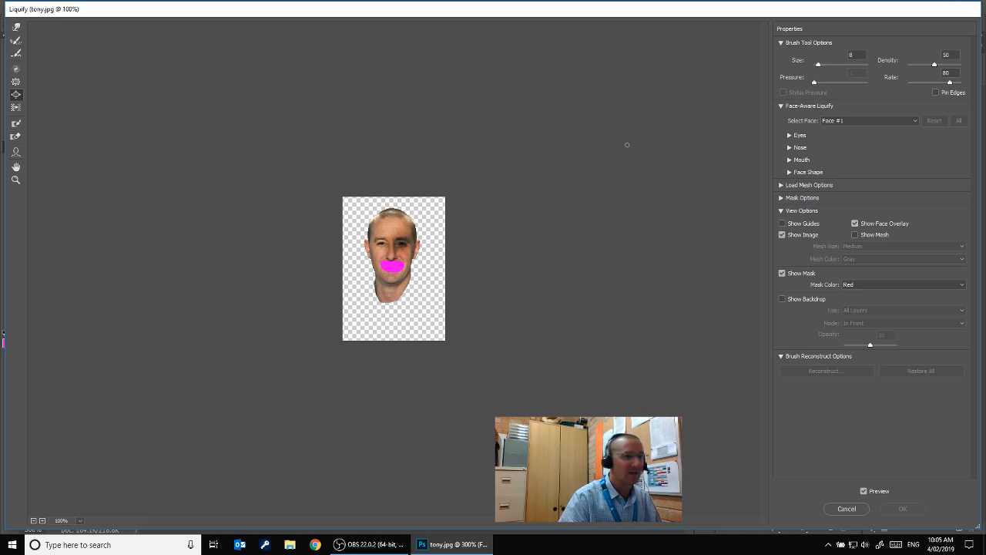
pyautogui.click(857, 55)
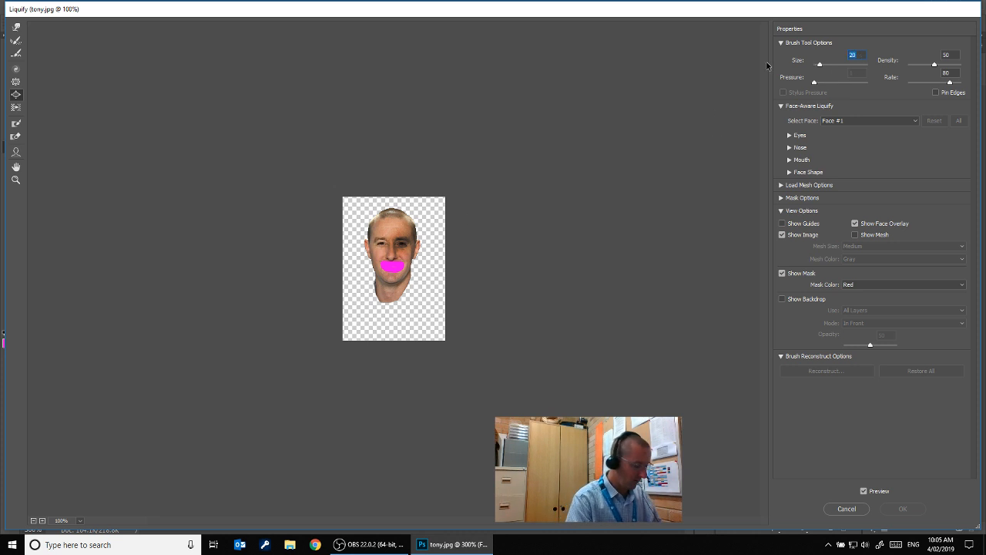
pyautogui.write('25')
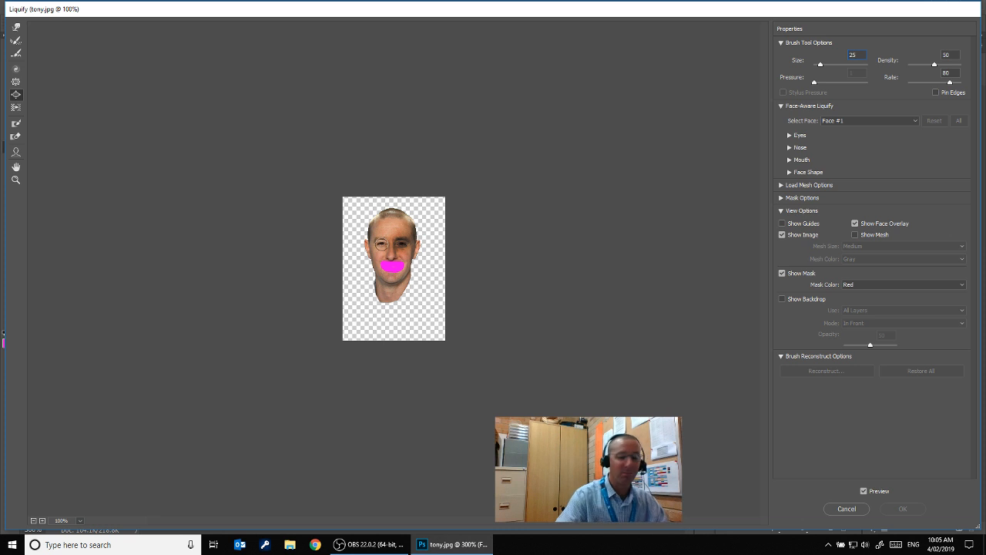
pyautogui.click(381, 243)
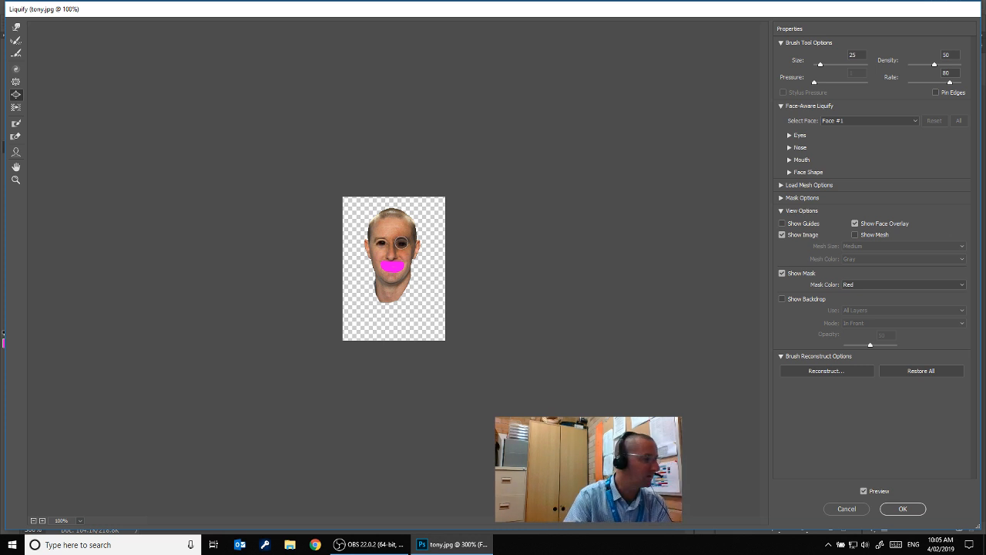
# Pinch the nose with the Pucker tool at size 30 and push the cheeks and jaw inward with the Forward Warp tool at size 100
pyautogui.click(15, 82)
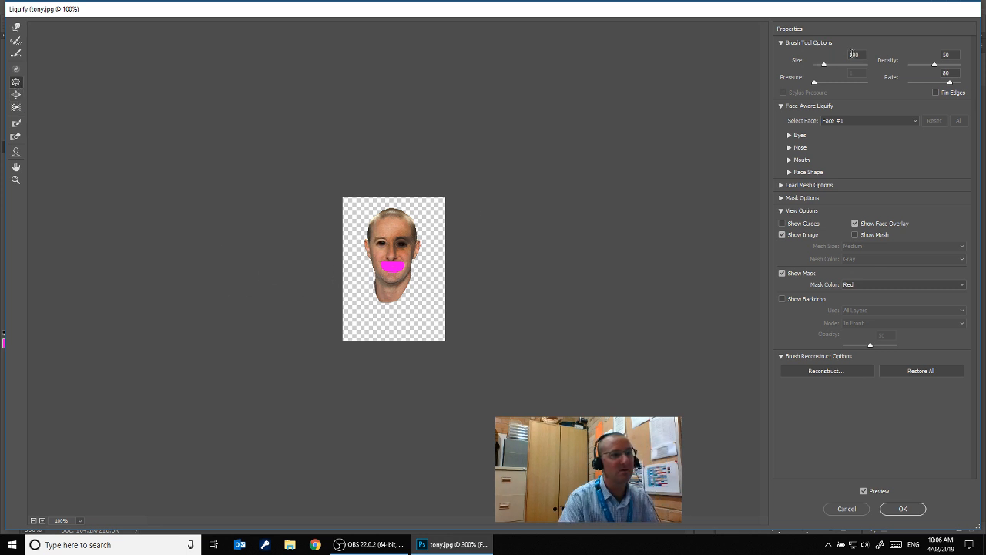
pyautogui.moveTo(863, 54); pyautogui.dragTo(841, 61)
pyautogui.write('3')
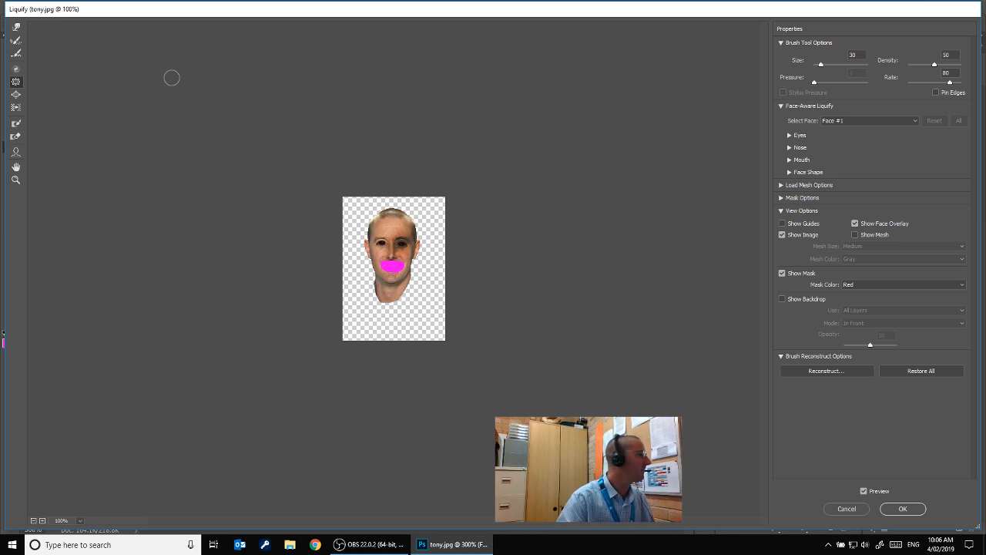
pyautogui.click(16, 31)
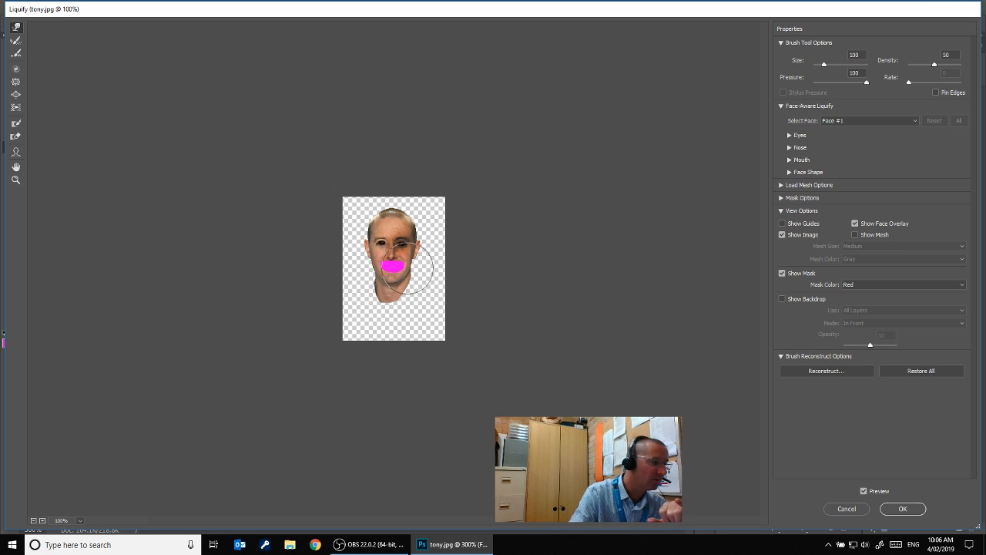
pyautogui.moveTo(407, 268); pyautogui.dragTo(382, 265)
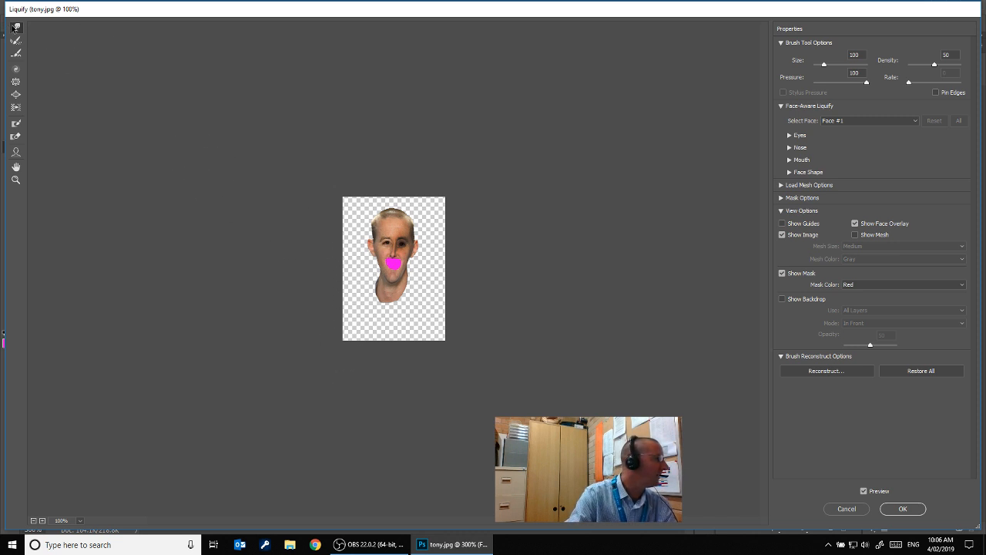
# Twist the nose with the Twirl Clockwise tool at brush size 25 and apply the Liquify distortions
pyautogui.click(17, 71)
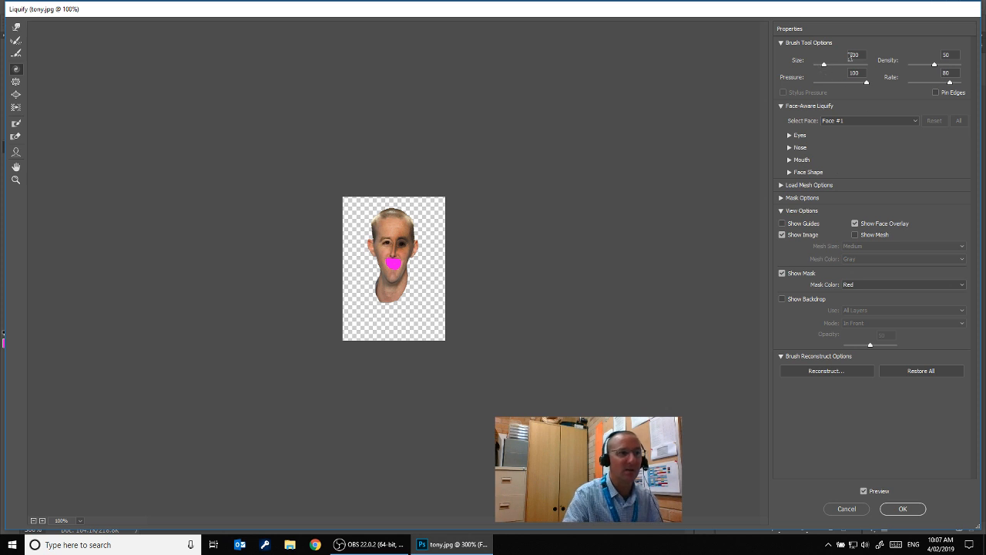
pyautogui.moveTo(862, 56); pyautogui.dragTo(851, 56)
pyautogui.write('25')
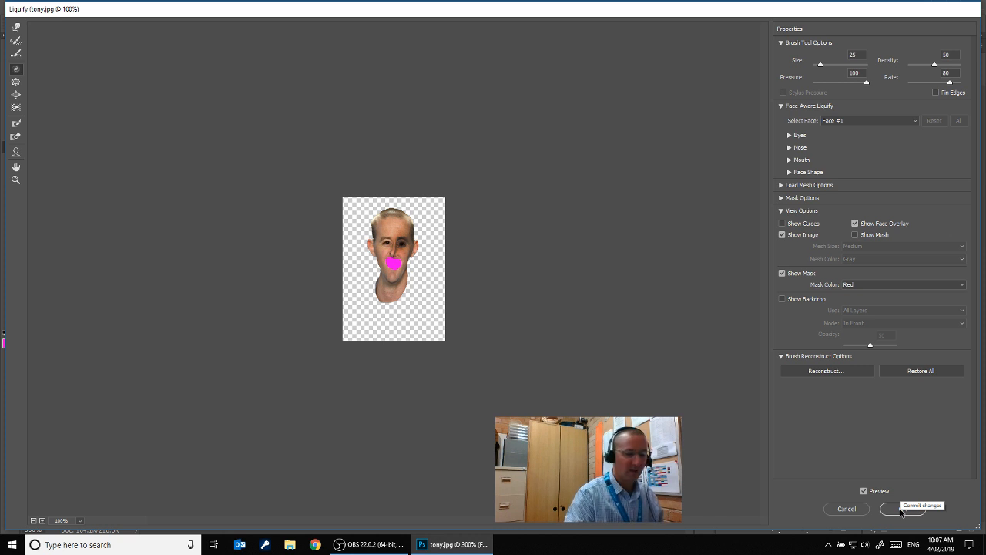
pyautogui.press('ctrl')
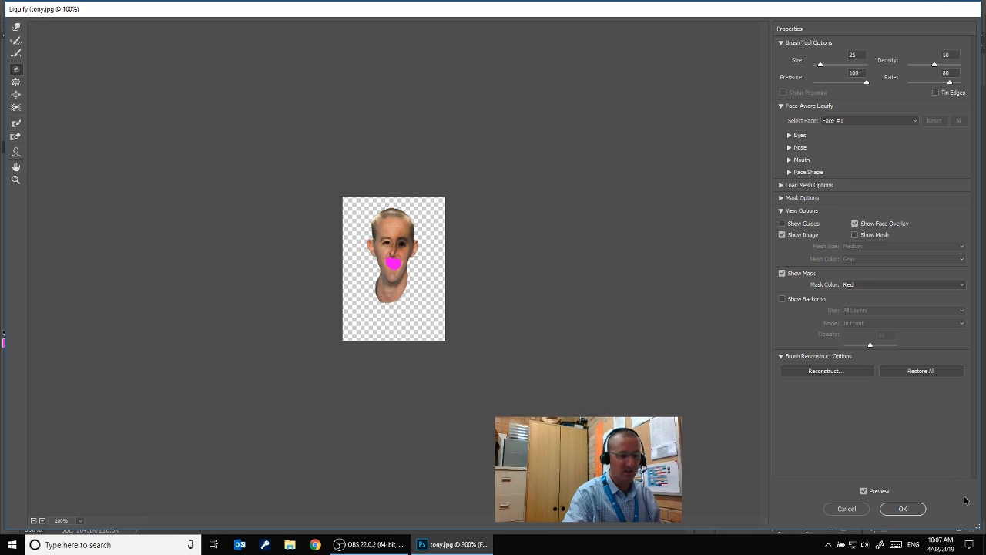
pyautogui.click(905, 509)
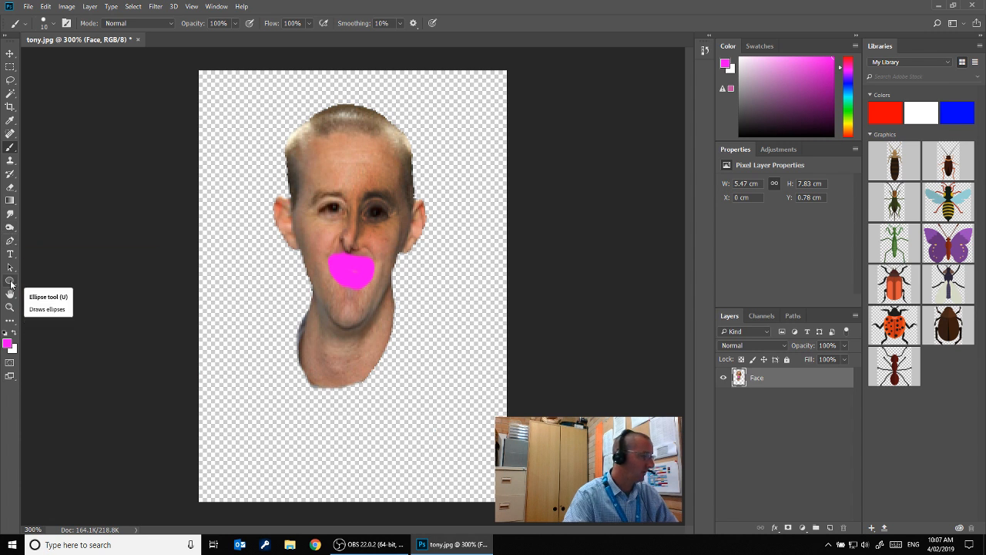
# Start applying another filter to the Face layer
pyautogui.click(154, 7)
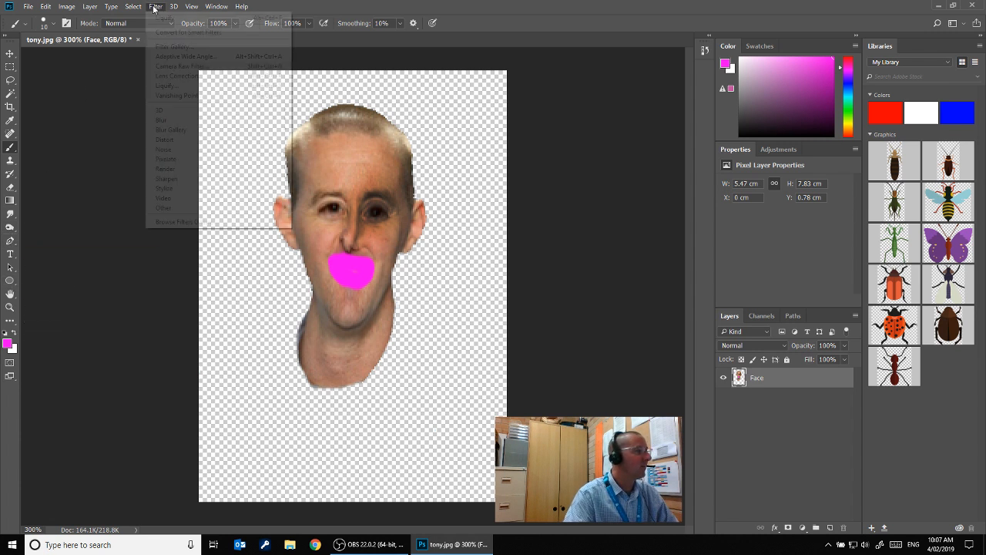